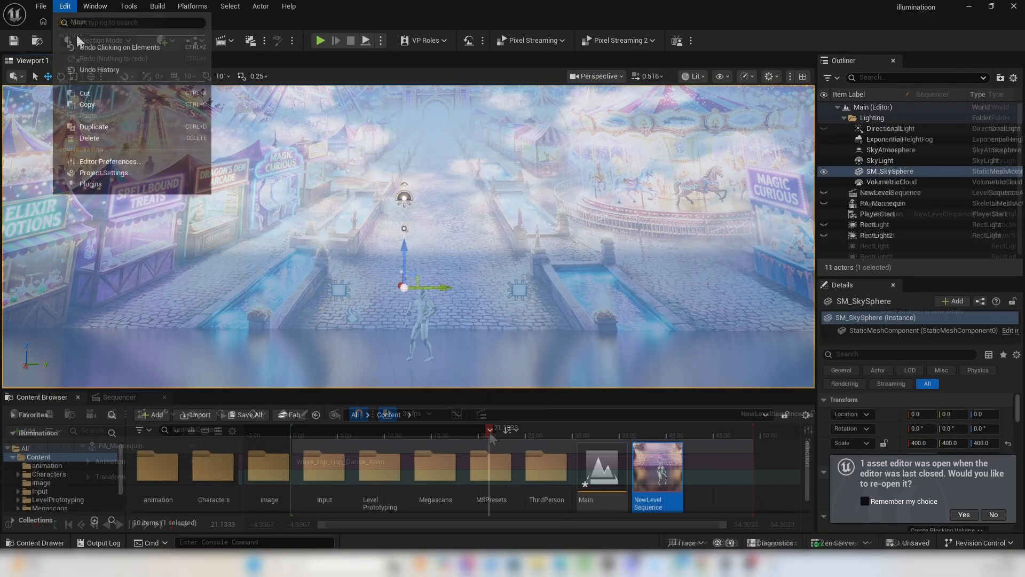
pyautogui.click(76, 34)
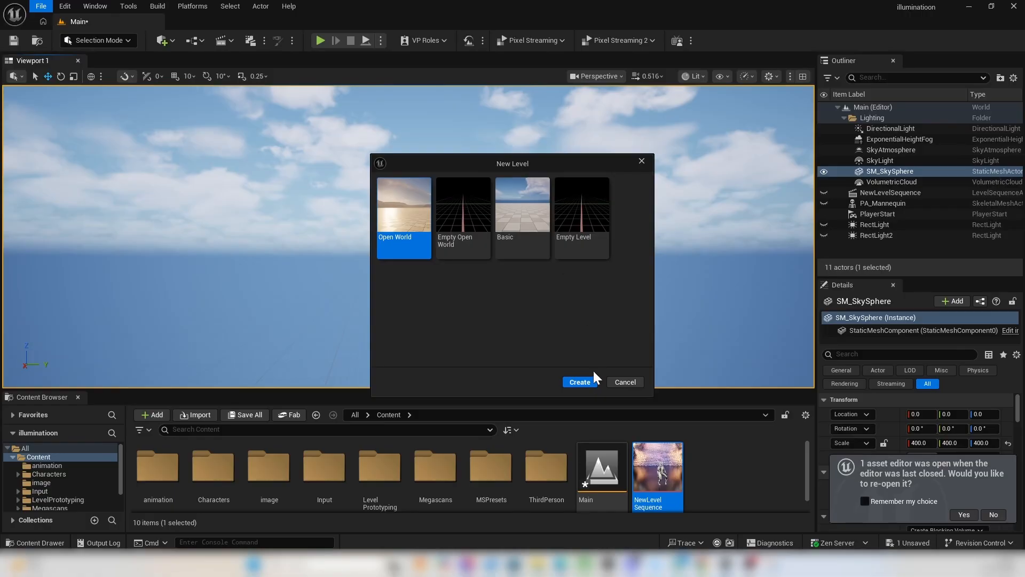
pyautogui.click(580, 382)
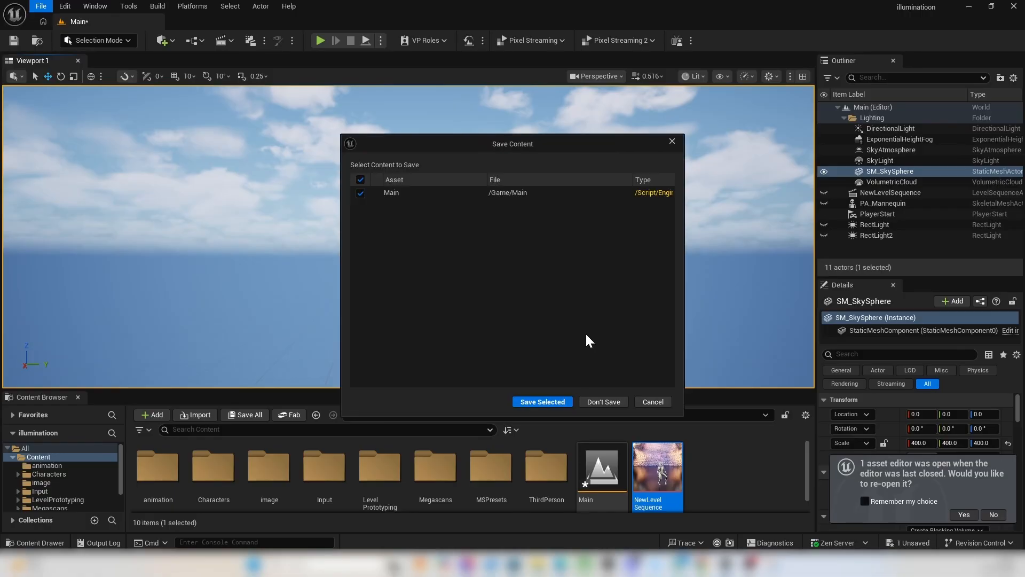
pyautogui.click(673, 142)
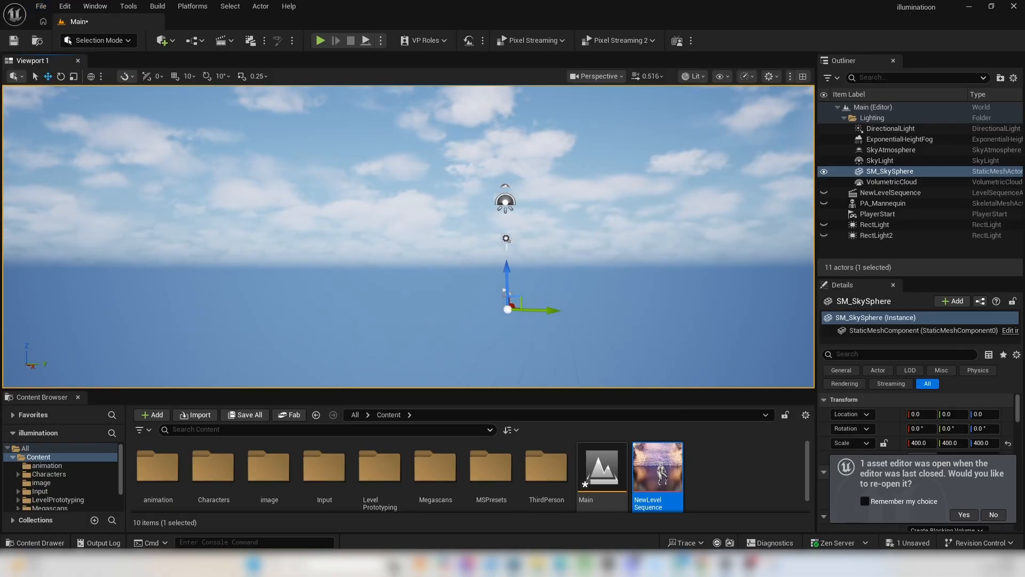
# Create a new landscape in the Main level with 7×7 quad sections, 8 × 8 components and no material.
pyautogui.click(884, 193)
pyautogui.click(99, 40)
pyautogui.click(118, 71)
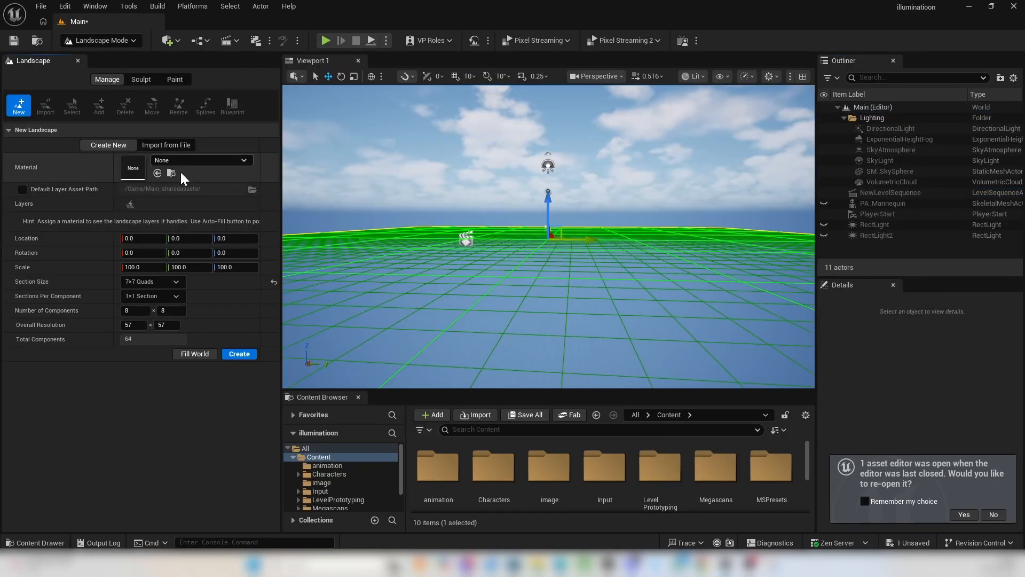
pyautogui.click(240, 353)
# Return to Selection mode and save the Main level.
pyautogui.click(131, 41)
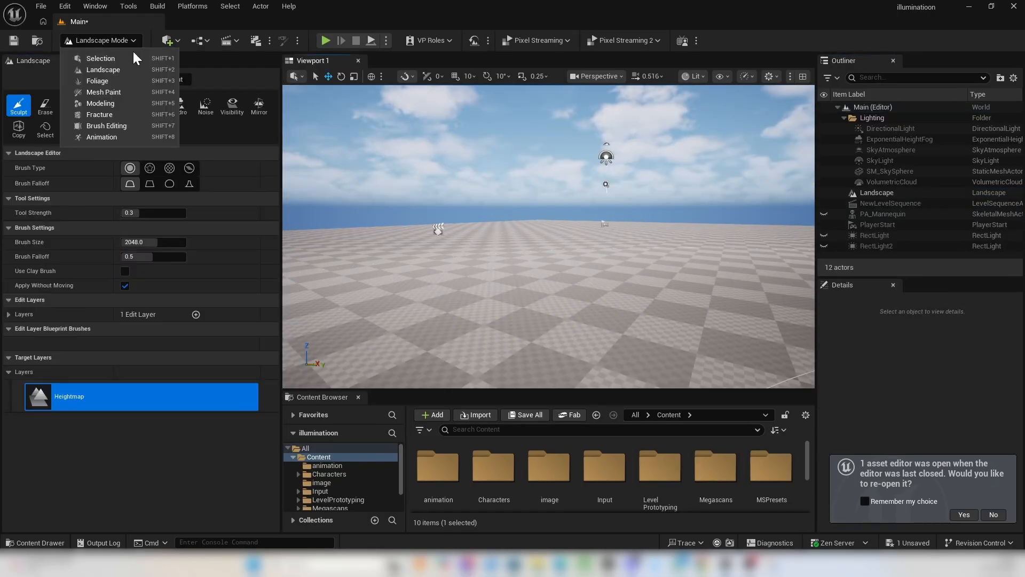
pyautogui.click(101, 58)
pyautogui.hotkey('ctrl', 's')
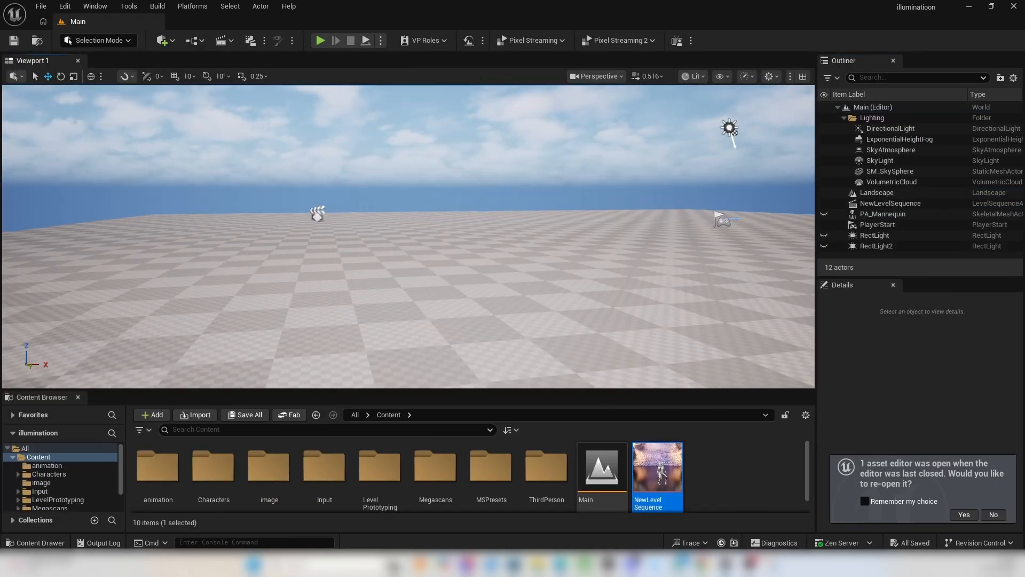
pyautogui.moveTo(408, 237); pyautogui.dragTo(374, 224, button='right')
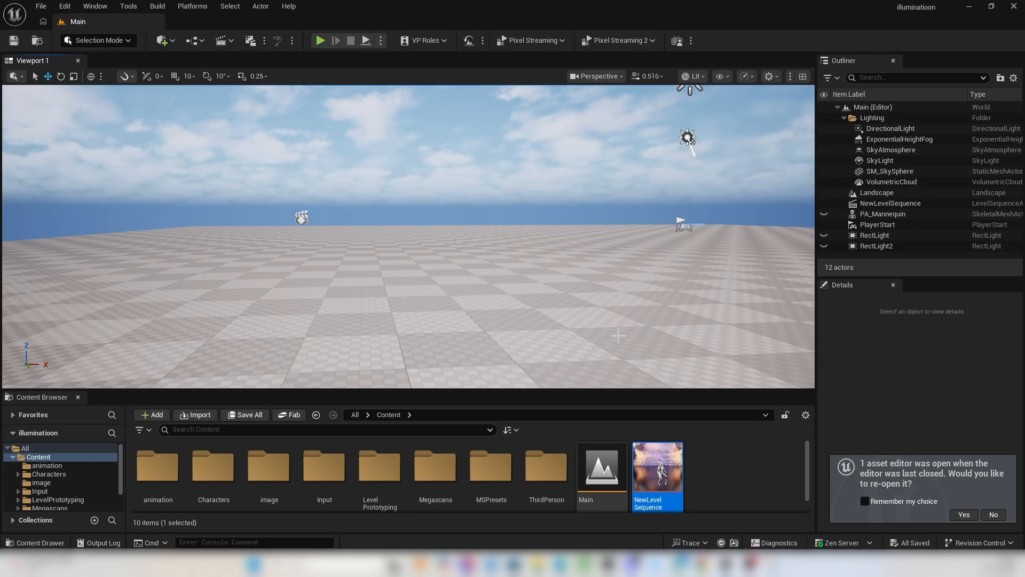
# Add the Third Person Blueprint content pack to the project.
pyautogui.click(155, 415)
pyautogui.click(243, 156)
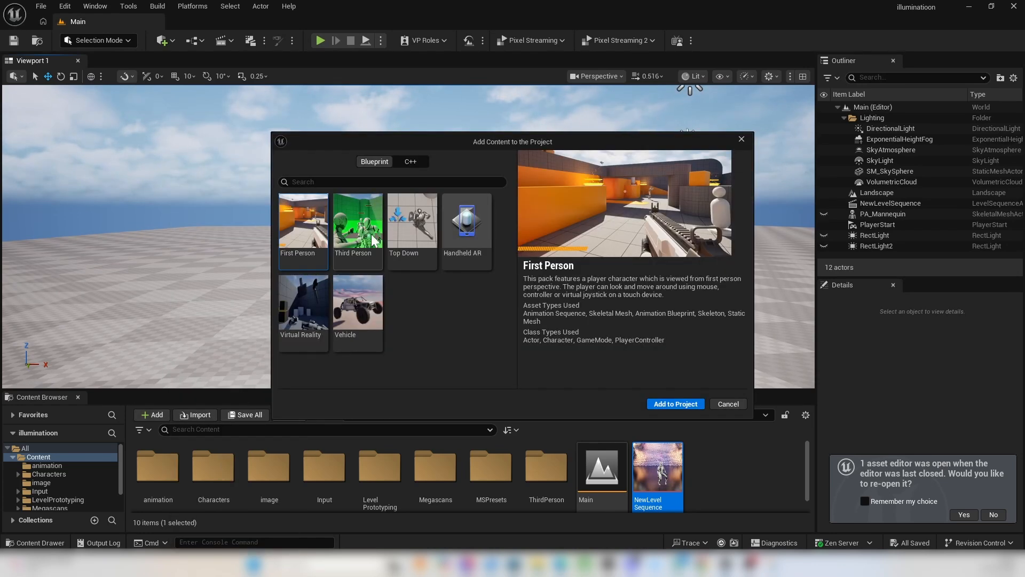
pyautogui.click(368, 237)
pyautogui.click(676, 404)
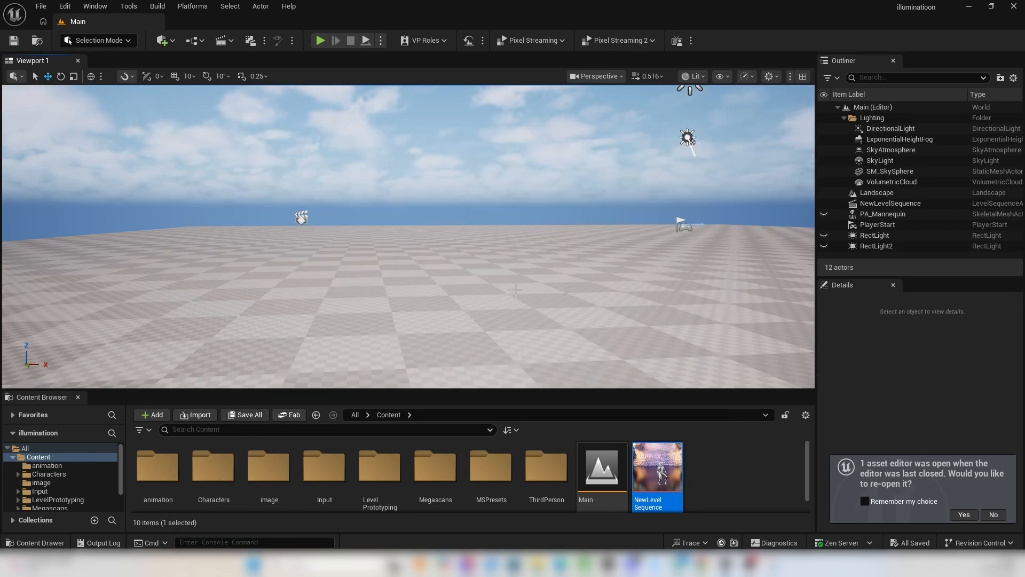
# Enlarge the Content Browser and open the Characters/Mannequins/Meshes folder.
pyautogui.moveTo(469, 391); pyautogui.dragTo(469, 342)
pyautogui.doubleClick(202, 462)
pyautogui.doubleClick(160, 421)
pyautogui.doubleClick(269, 422)
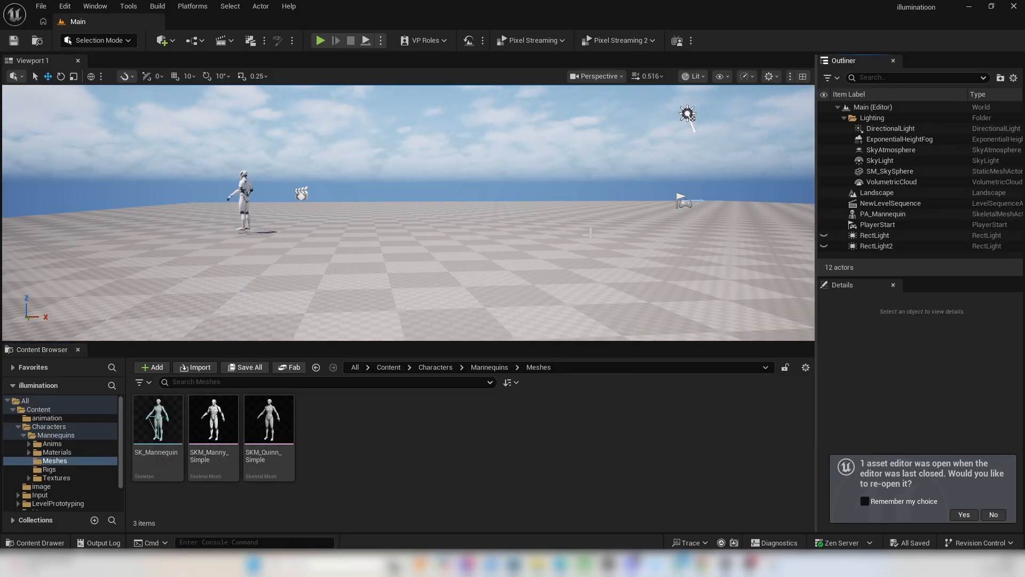
# Rotate the mannequin about its vertical axis to about 92° so that it faces the view.
pyautogui.moveTo(590, 234); pyautogui.dragTo(721, 235, button='right')
pyautogui.click(394, 182)
pyautogui.click(61, 76)
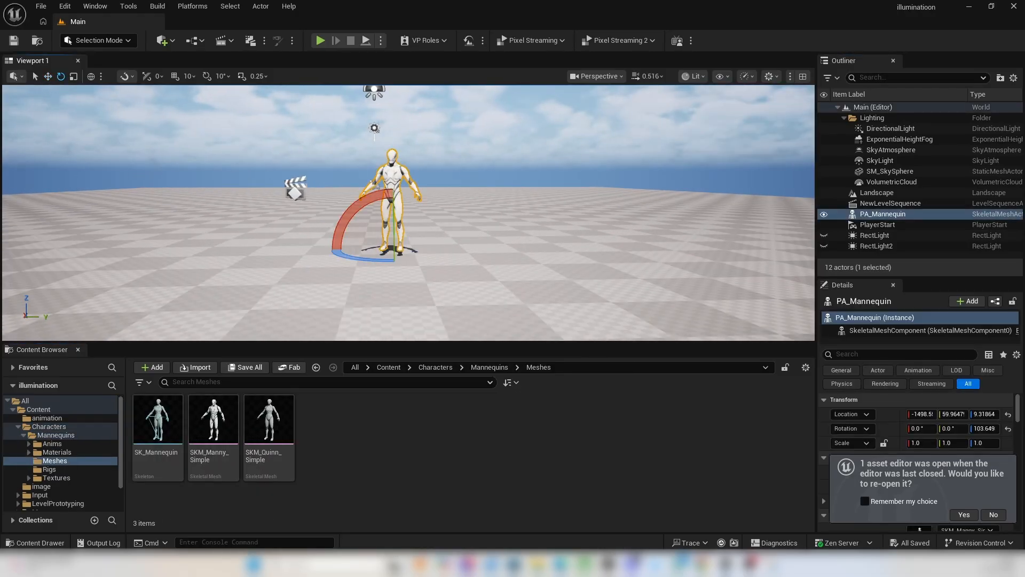
pyautogui.moveTo(360, 261); pyautogui.dragTo(376, 262)
# Lower the mannequin onto the landscape at a Z location of about 1.5 and save the level.
pyautogui.click(406, 288)
pyautogui.moveTo(406, 289); pyautogui.dragTo(406, 251, button='right')
pyautogui.click(454, 197)
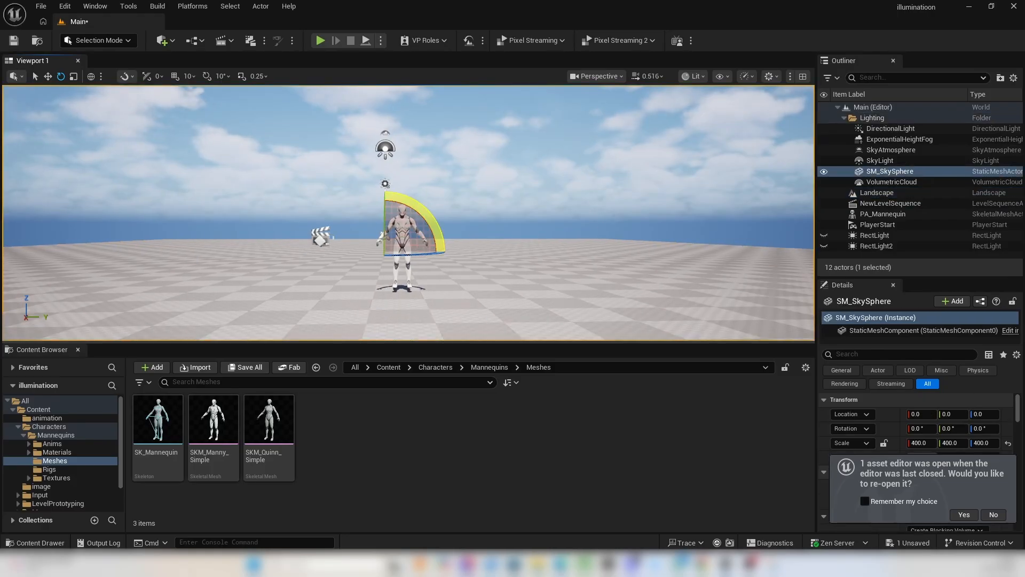
pyautogui.click(453, 278)
pyautogui.moveTo(454, 224); pyautogui.dragTo(453, 262, button='right')
pyautogui.click(394, 209)
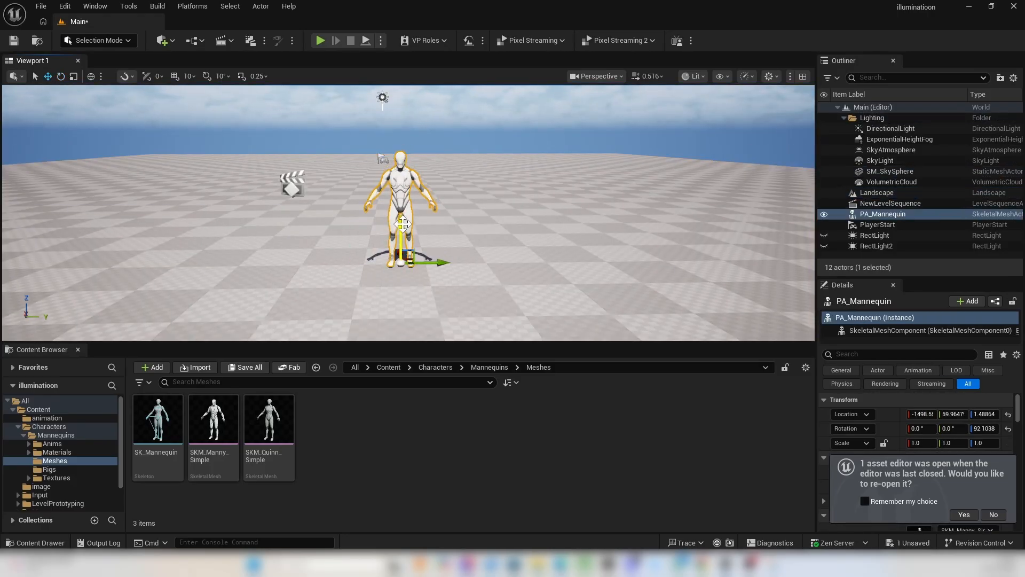
pyautogui.hotkey('ctrl', 's')
# Add a Plane shape to the scene by the mannequin and rotate it upright to about 85° in Y.
pyautogui.scroll(-5, 402, 224)
pyautogui.moveTo(603, 198); pyautogui.dragTo(587, 155, button='right')
pyautogui.click(165, 41)
pyautogui.moveTo(248, 186)
pyautogui.click(284, 233)
pyautogui.moveTo(405, 230)
pyautogui.mouseDown(button='right')
pyautogui.moveTo(412, 246)
pyautogui.moveTo(412, 235)
pyautogui.mouseUp(button='right')
pyautogui.press('e')
pyautogui.moveTo(400, 205); pyautogui.dragTo(400, 234)
# Decline reopening the previous asset editor and scale the plane into a large wall, about 28.7 in Y and 3.5 in Z.
pyautogui.click(993, 515)
pyautogui.moveTo(953, 443); pyautogui.dragTo(985, 444)
pyautogui.moveTo(539, 214)
pyautogui.mouseDown(button='right')
pyautogui.moveTo(513, 214)
pyautogui.moveTo(526, 216)
pyautogui.mouseUp(button='right')
pyautogui.moveTo(953, 444); pyautogui.dragTo(972, 444)
pyautogui.moveTo(983, 443)
pyautogui.mouseDown()
pyautogui.moveTo(972, 443)
pyautogui.moveTo(991, 443)
pyautogui.mouseUp()
pyautogui.moveTo(920, 443); pyautogui.dragTo(935, 443)
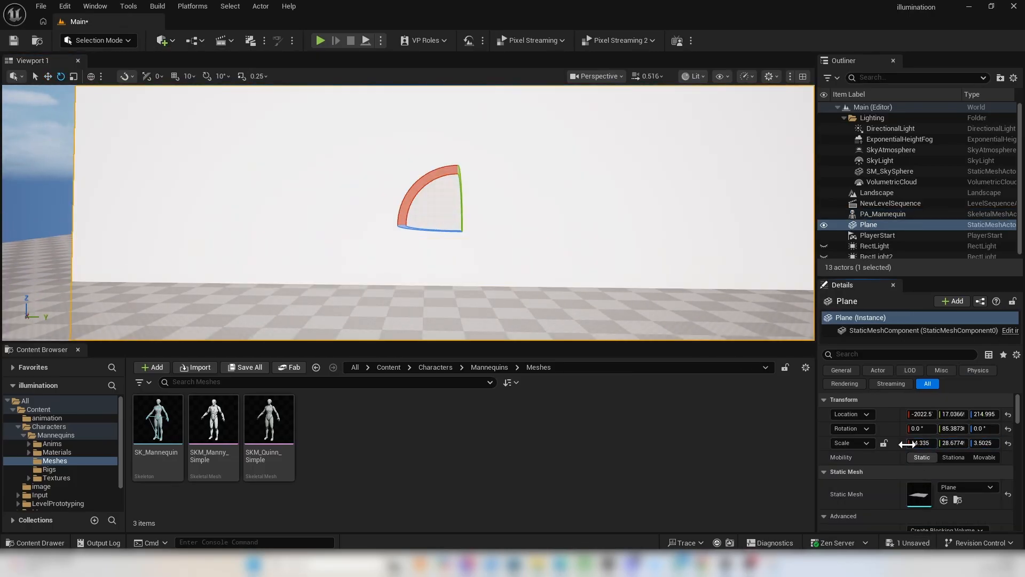
# Turn the plane to about 90° in Z and place it behind the mannequin at about -704, -43, 1050.
pyautogui.moveTo(427, 214); pyautogui.dragTo(497, 214, button='right')
pyautogui.press('w')
pyautogui.moveTo(437, 200); pyautogui.dragTo(436, 126)
pyautogui.moveTo(407, 161); pyautogui.dragTo(240, 168)
pyautogui.moveTo(427, 214); pyautogui.dragTo(373, 214, button='right')
pyautogui.moveTo(425, 152); pyautogui.dragTo(475, 151)
pyautogui.scroll(3, 451, 224)
pyautogui.moveTo(454, 203)
pyautogui.mouseDown(button='right')
pyautogui.moveTo(448, 251)
pyautogui.moveTo(462, 208)
pyautogui.mouseUp(button='right')
pyautogui.hotkey('ctrl', '`')
pyautogui.moveTo(503, 145); pyautogui.dragTo(474, 147)
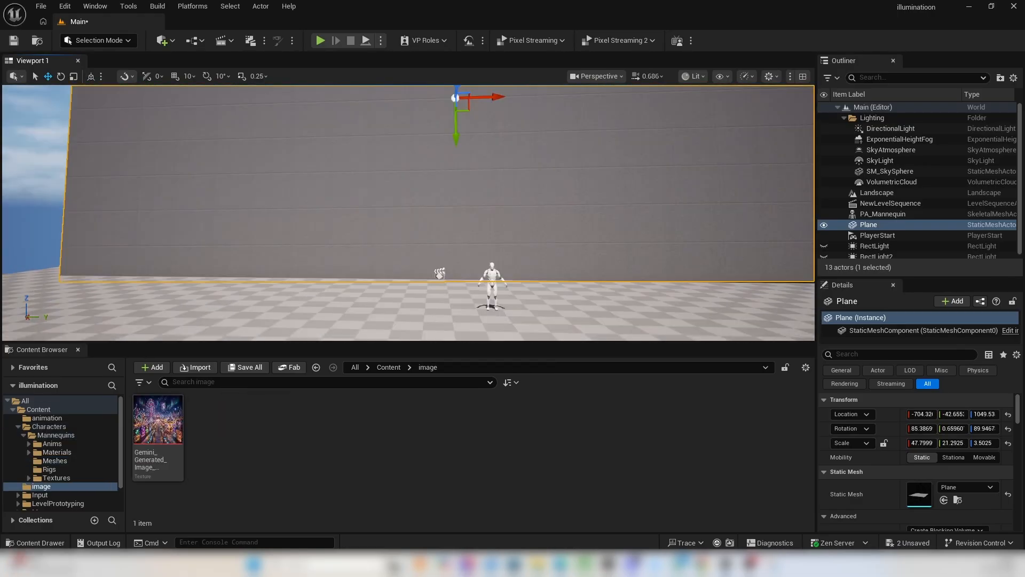
# Apply the Gemini_Generated_Image carnival texture to the plane and enlarge the plane's scale to about 62.95 in X and 23.01 in Y.
pyautogui.moveTo(175, 437); pyautogui.dragTo(425, 171)
pyautogui.scroll(-2, 425, 171)
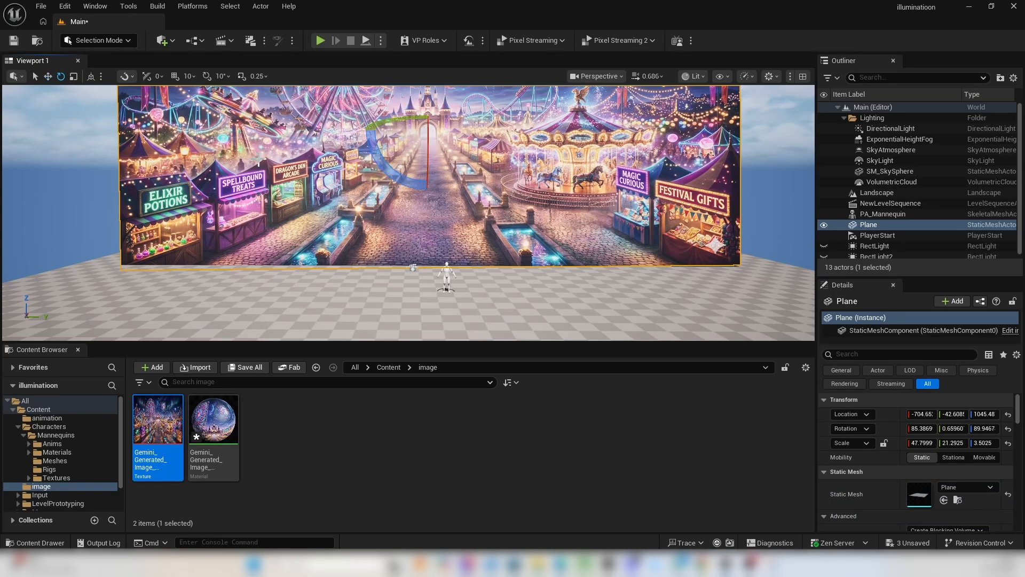
pyautogui.moveTo(426, 187); pyautogui.dragTo(409, 188)
pyautogui.moveTo(923, 443); pyautogui.dragTo(381, 260)
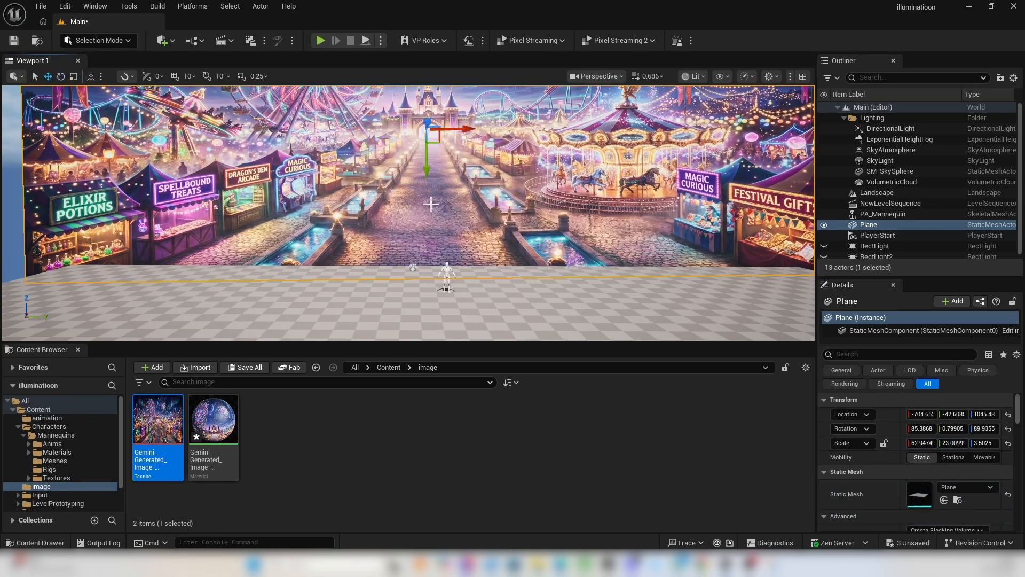
# Raise the backdrop plane to a Z location of about 1151 and set its X and Z rotation to 90°.
pyautogui.moveTo(427, 160); pyautogui.dragTo(386, 161)
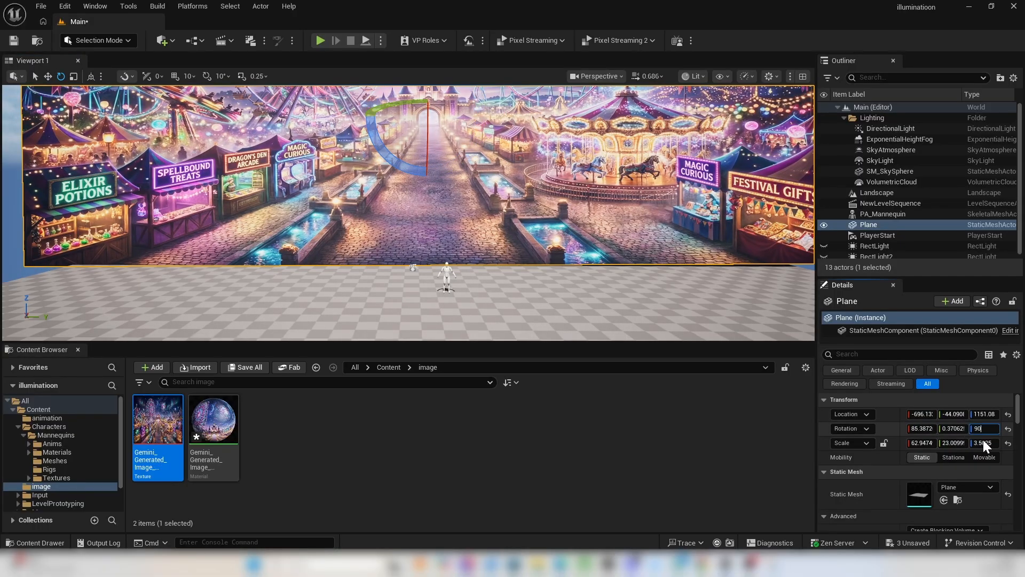
pyautogui.write('90')
pyautogui.press('Return')
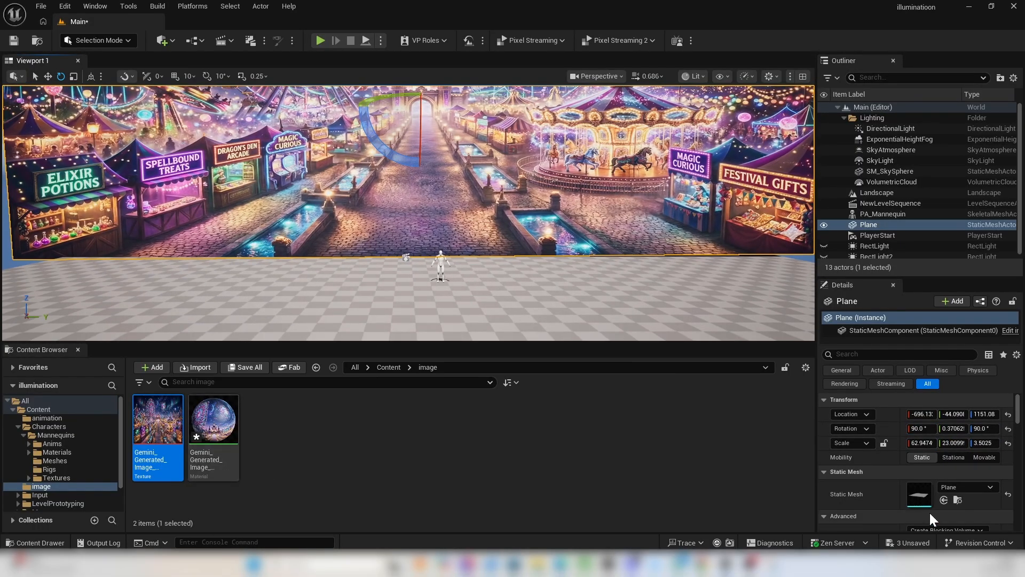
# Save the level together with its modified assets and enlarge the viewport.
pyautogui.hotkey('ctrl', 's')
pyautogui.click(620, 405)
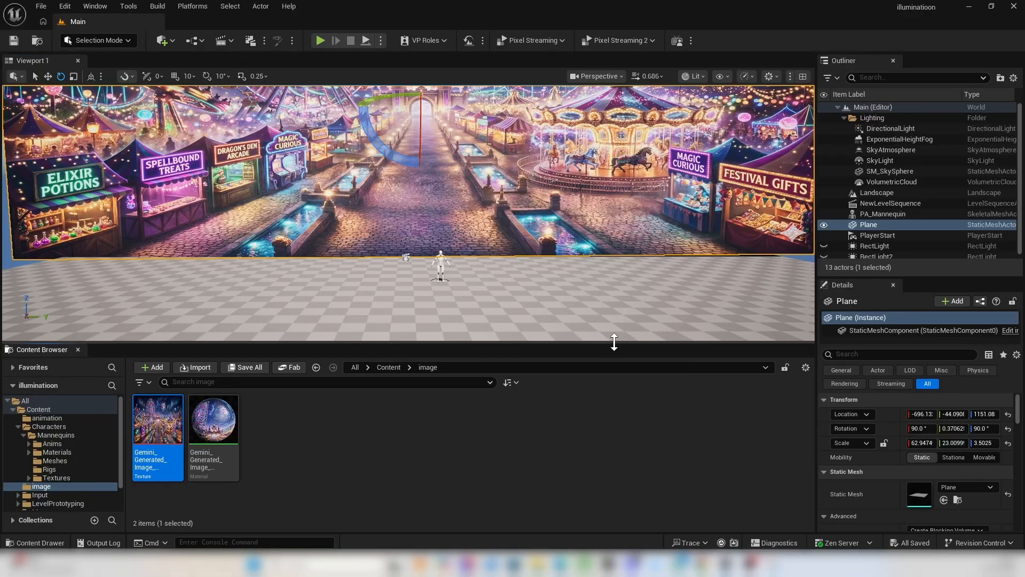
pyautogui.moveTo(613, 342); pyautogui.dragTo(636, 462)
pyautogui.moveTo(560, 331); pyautogui.dragTo(560, 355, button='right')
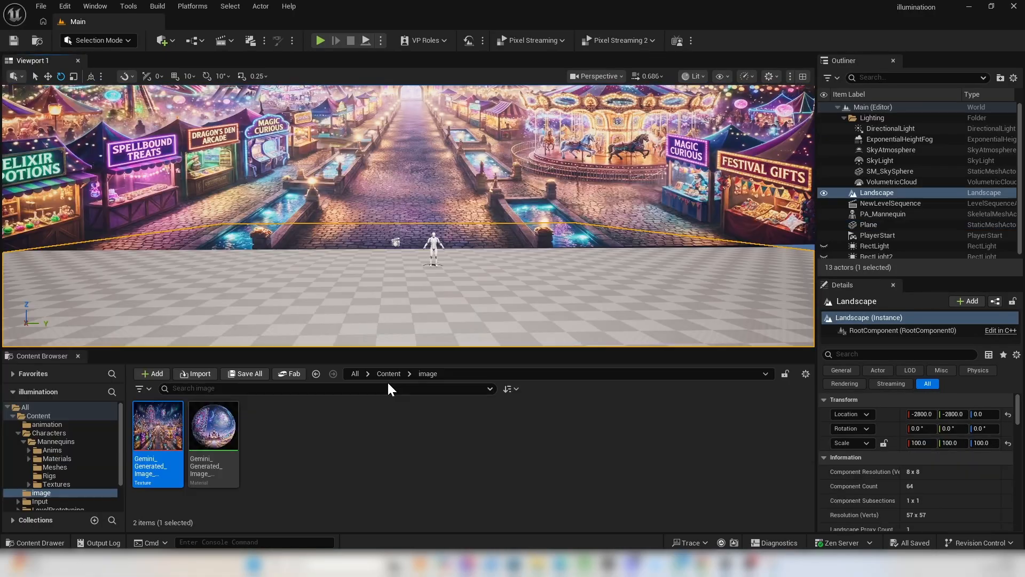
# Select the landscape and open the Megascans/Surfaces/Black_Galaxy_Granite_ue4ncjmv folder in the project content.
pyautogui.click(388, 376)
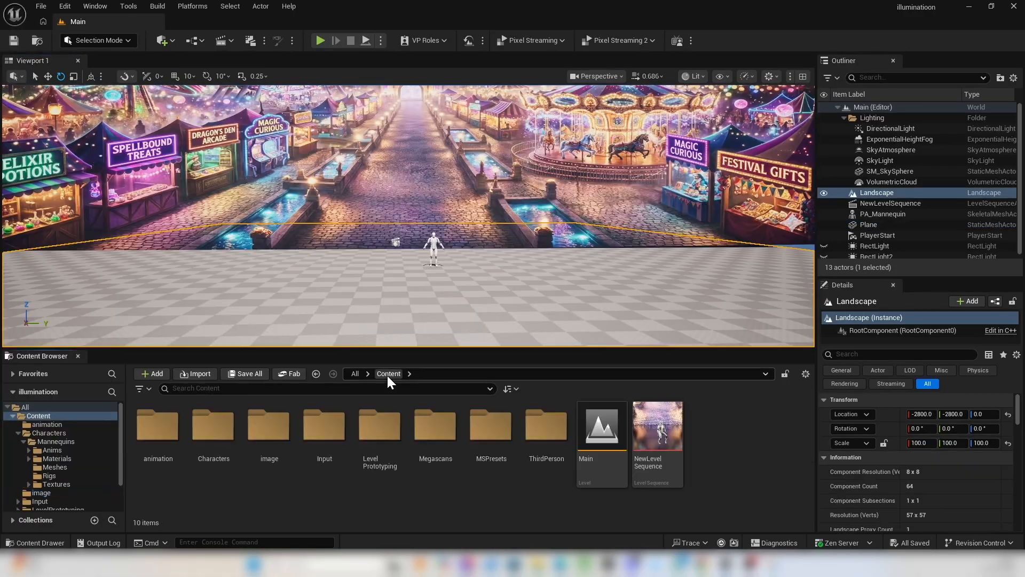
pyautogui.doubleClick(435, 441)
pyautogui.doubleClick(158, 425)
pyautogui.doubleClick(158, 424)
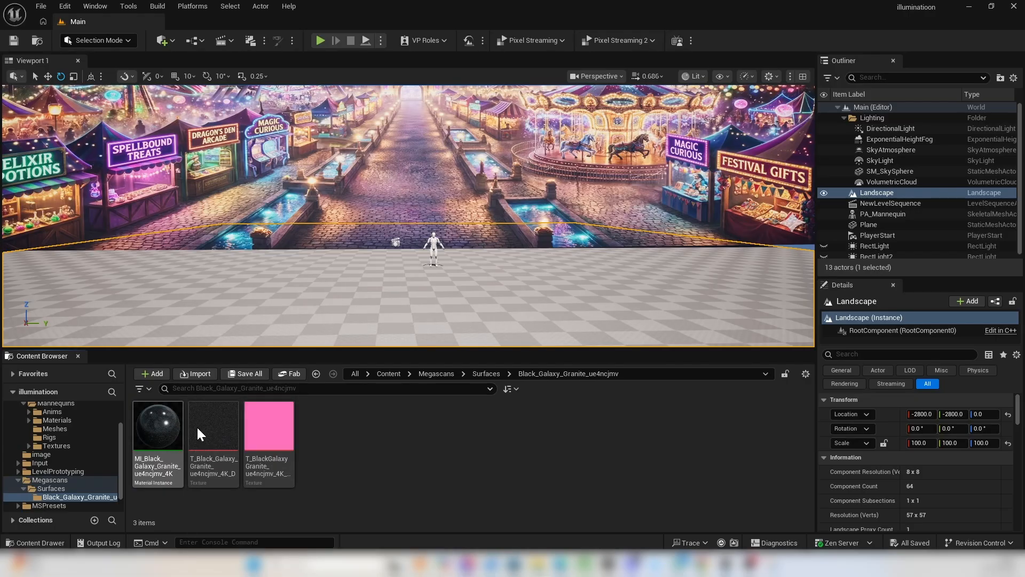
# Open Quixel Bridge, search for Black Marble assets and browse the surfaces.
pyautogui.click(165, 41)
pyautogui.click(205, 102)
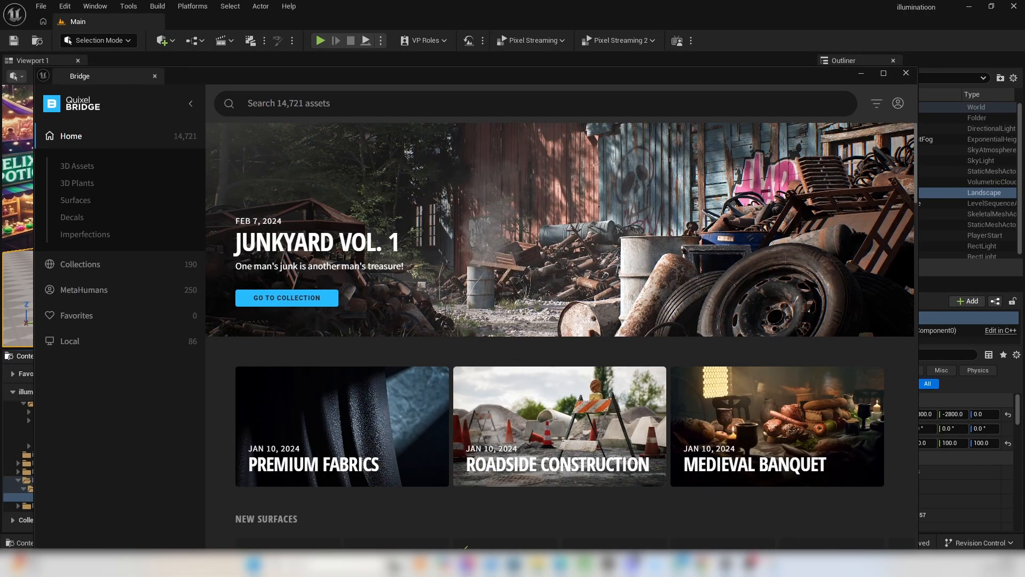
pyautogui.click(288, 103)
pyautogui.click(250, 189)
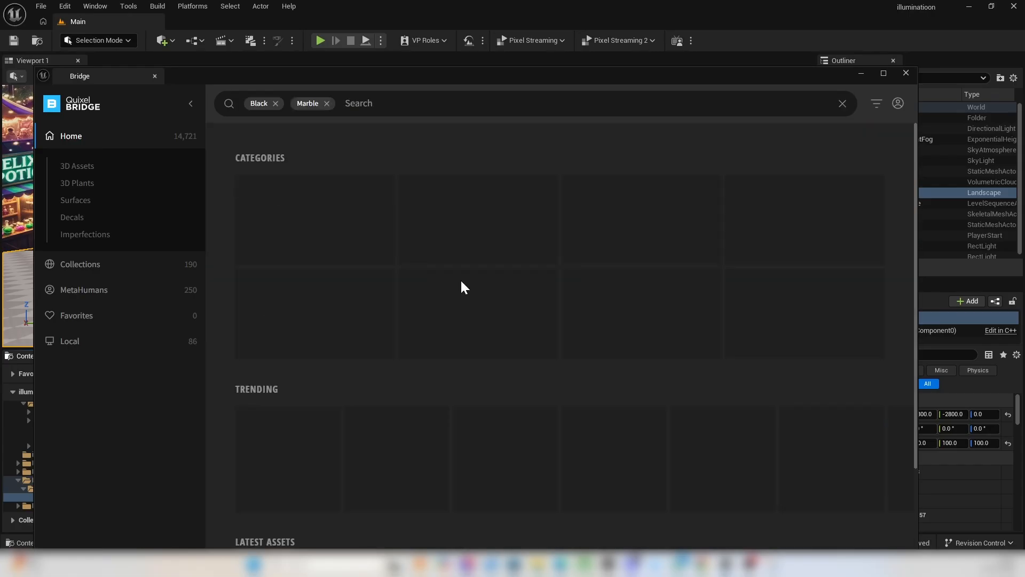
pyautogui.scroll(-5, 832, 357)
pyautogui.scroll(-5, 833, 361)
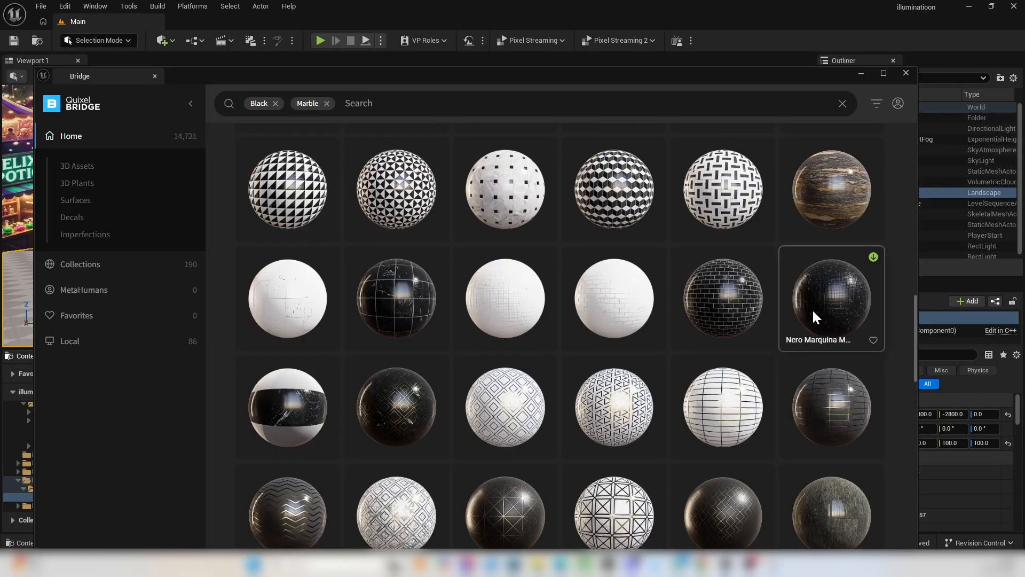
pyautogui.scroll(-8, 574, 408)
# Review the Black Galaxy Granite surface's preview renders and quality options, and close Quixel Bridge.
pyautogui.click(270, 463)
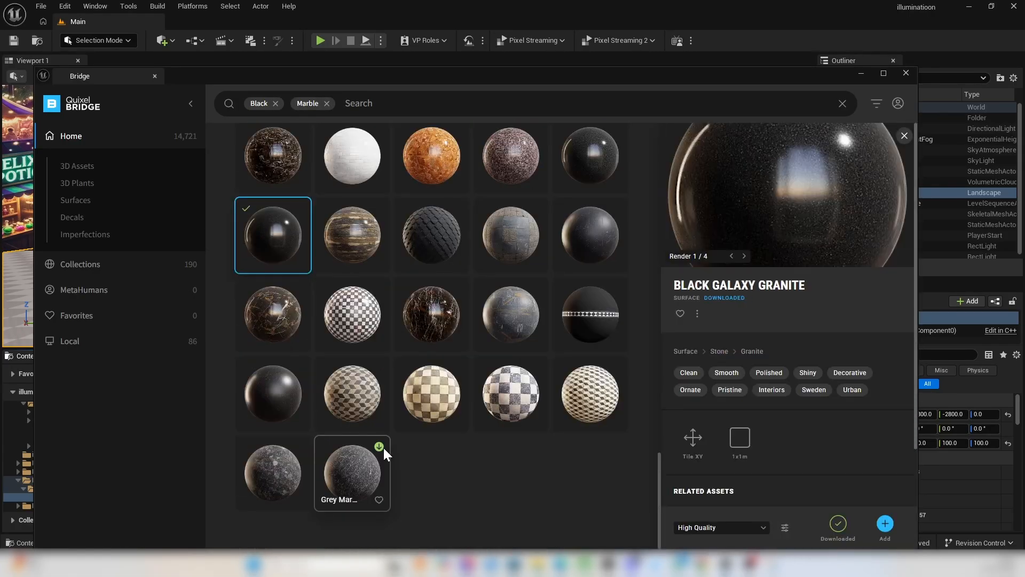
pyautogui.click(741, 254)
pyautogui.click(742, 253)
pyautogui.click(729, 526)
pyautogui.click(729, 526)
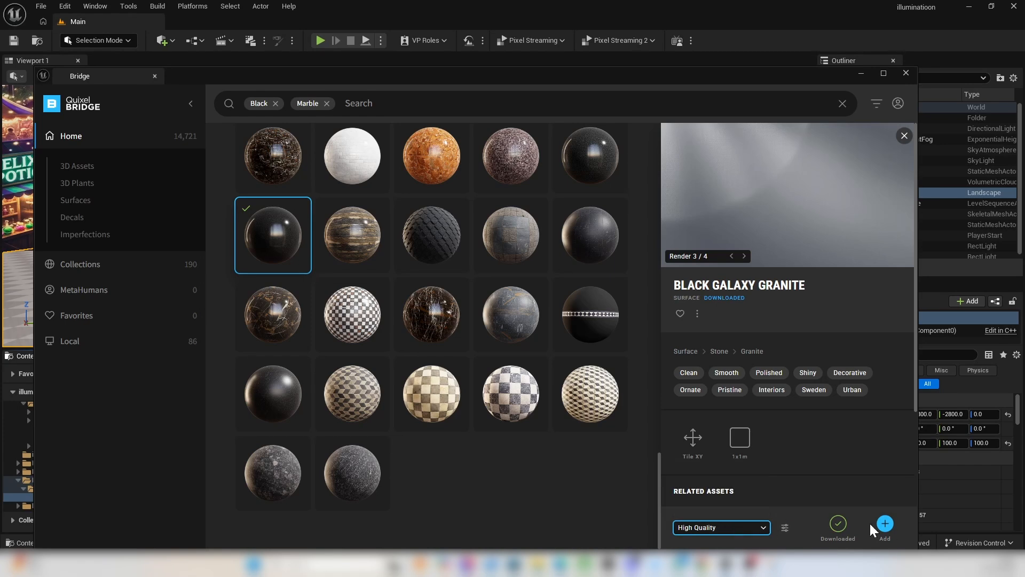
pyautogui.click(921, 107)
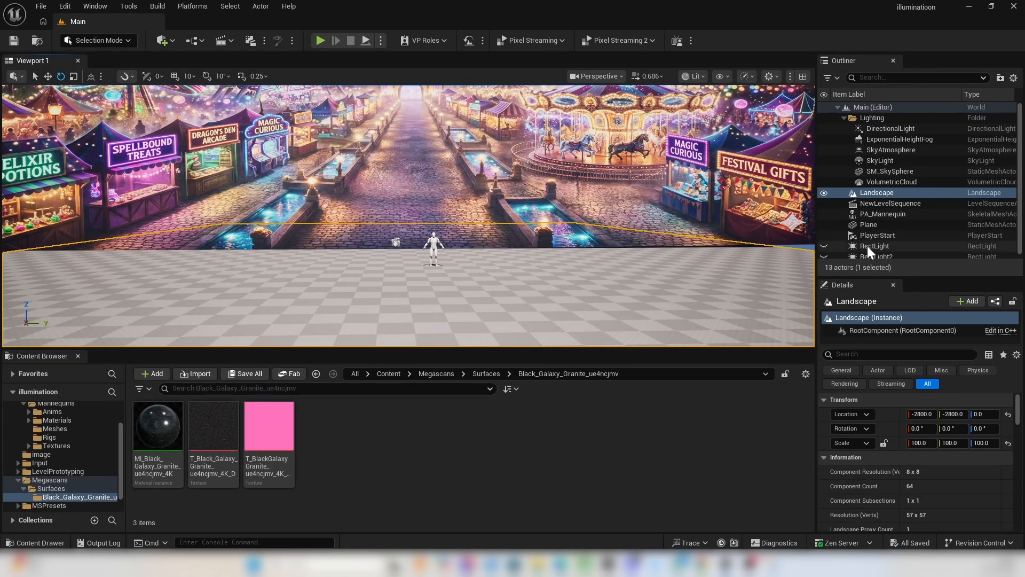
# Assign MI_Black_Galaxy_Granite_ue4ncjmv_4K as the Landscape Material of the landscape.
pyautogui.scroll(-5, 912, 414)
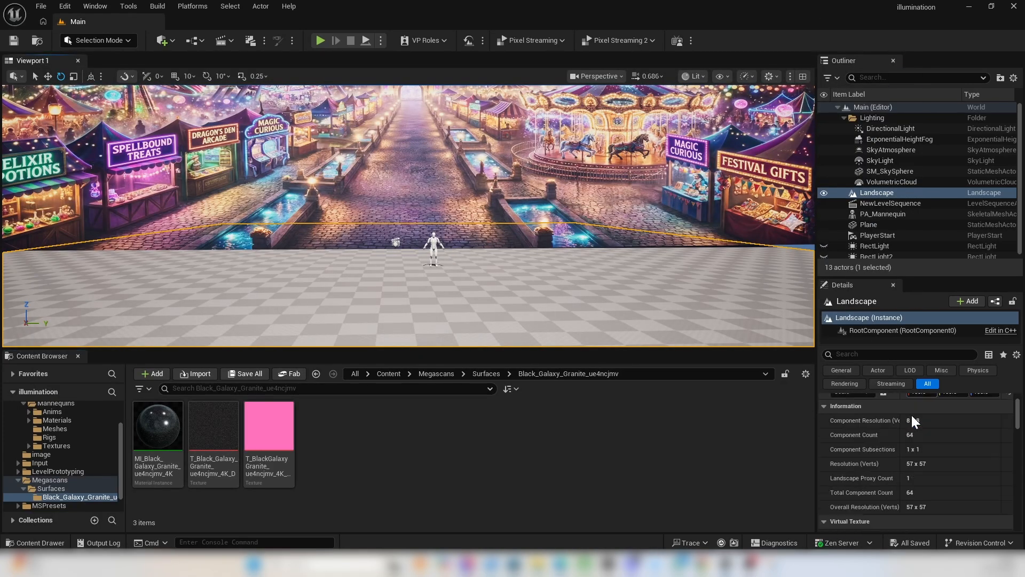
pyautogui.scroll(-6, 934, 450)
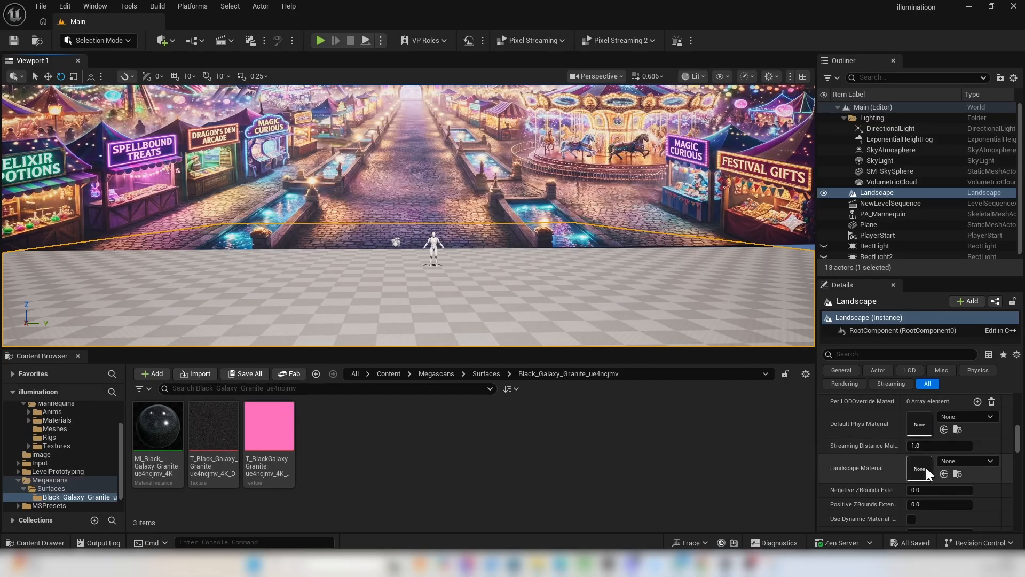
pyautogui.moveTo(184, 431); pyautogui.dragTo(920, 468)
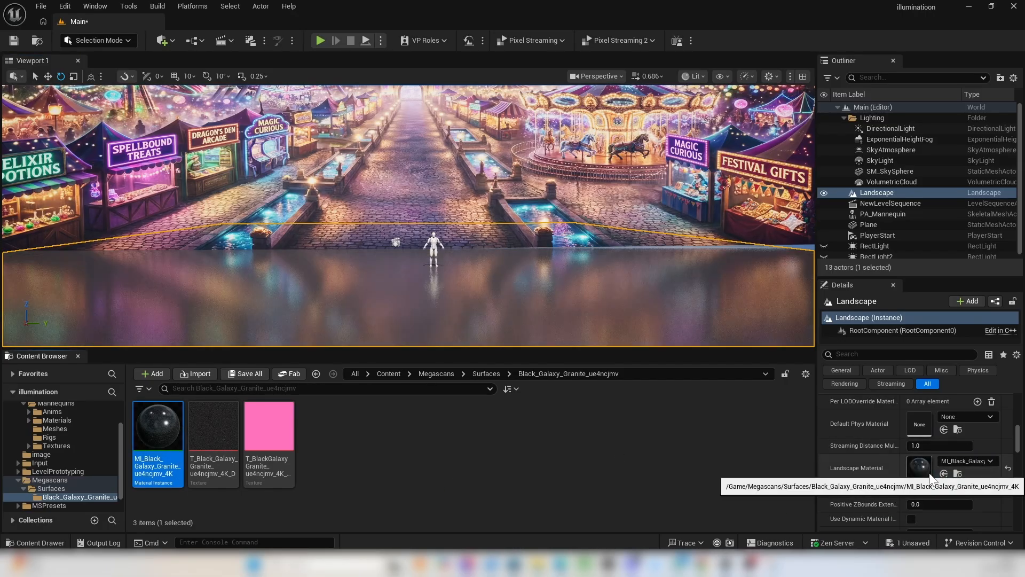
# Examine the granite floor and its reflections around the mannequin and backdrop from near and far.
pyautogui.press('s')
pyautogui.moveTo(617, 250); pyautogui.dragTo(536, 306, button='right')
pyautogui.press('w')
pyautogui.press('w')
pyautogui.press('s')
pyautogui.press('s')
pyautogui.press('w')
pyautogui.press('w')
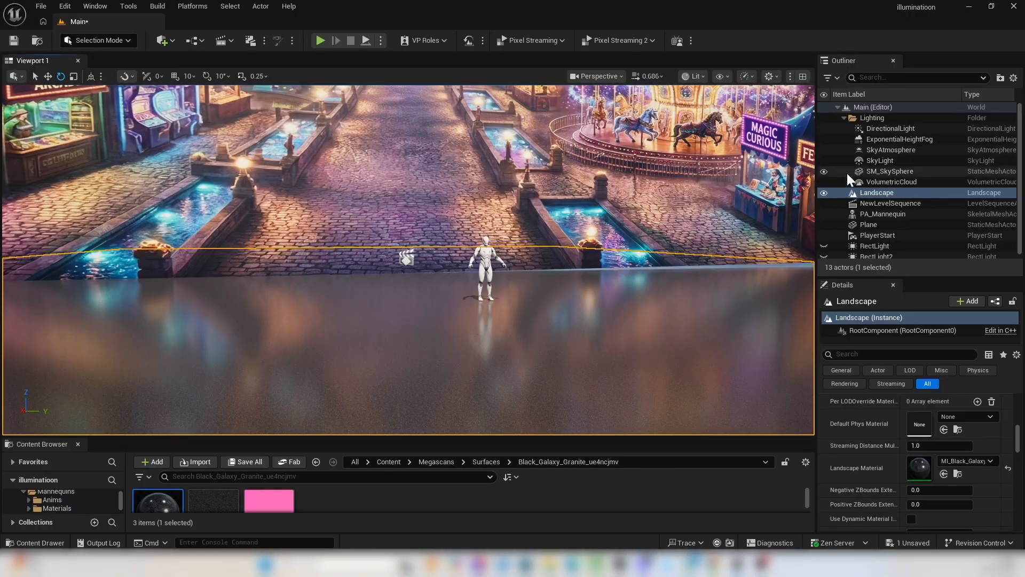
# Hide the DirectionalLight in the level.
pyautogui.click(823, 128)
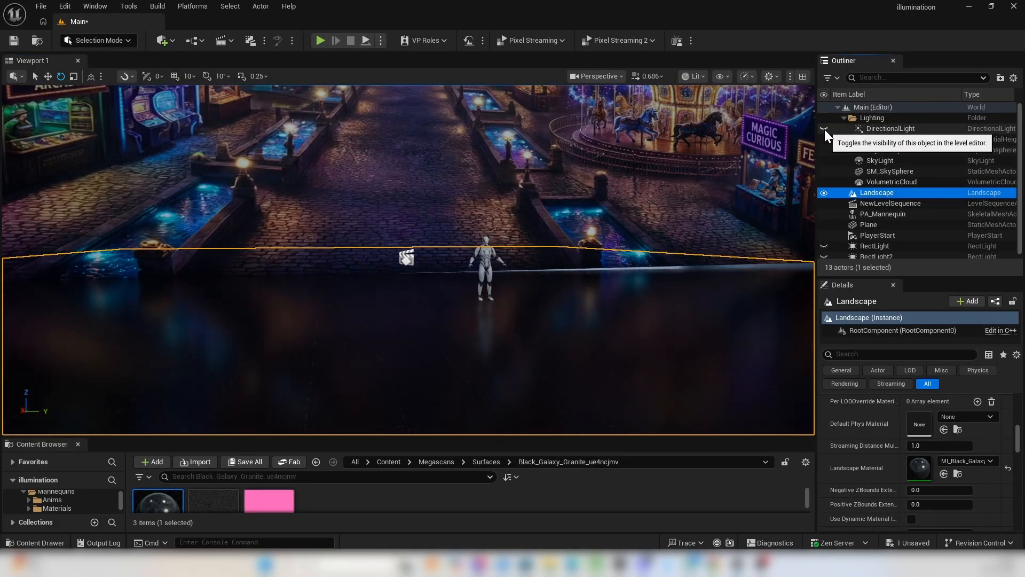
pyautogui.moveTo(657, 220); pyautogui.dragTo(676, 216, button='right')
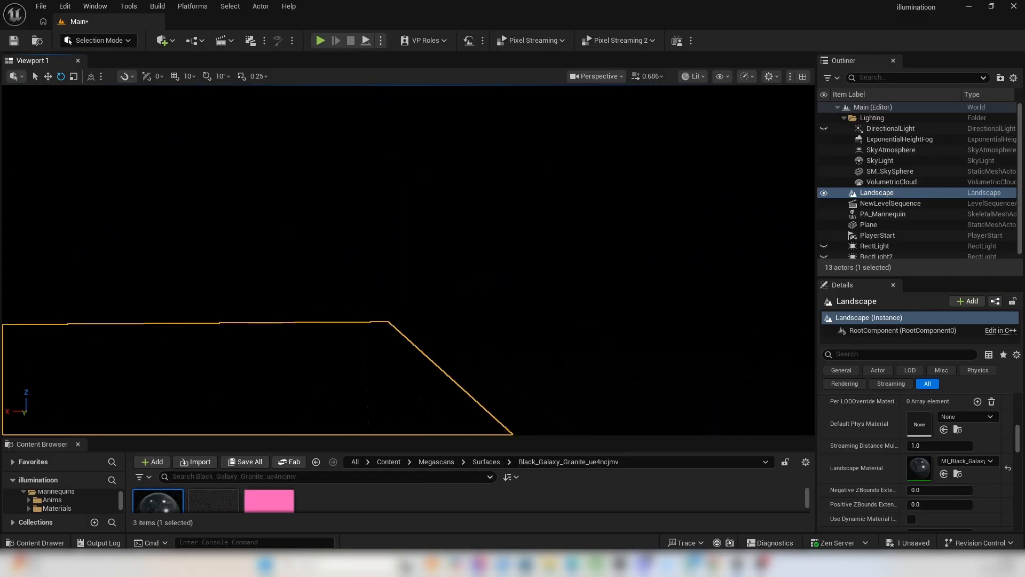
# Show the DirectionalLight, RectLight and RectLight2 in the level and check how they light the mannequin and floor.
pyautogui.keyDown('alt'); pyautogui.moveTo(534, 240); pyautogui.dragTo(598, 239); pyautogui.keyUp('alt')
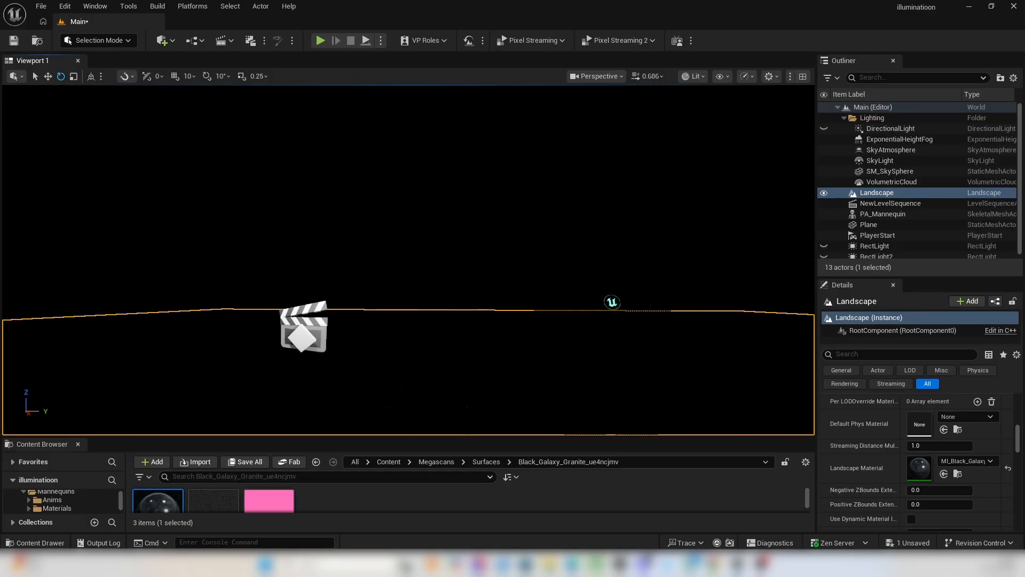
pyautogui.click(824, 129)
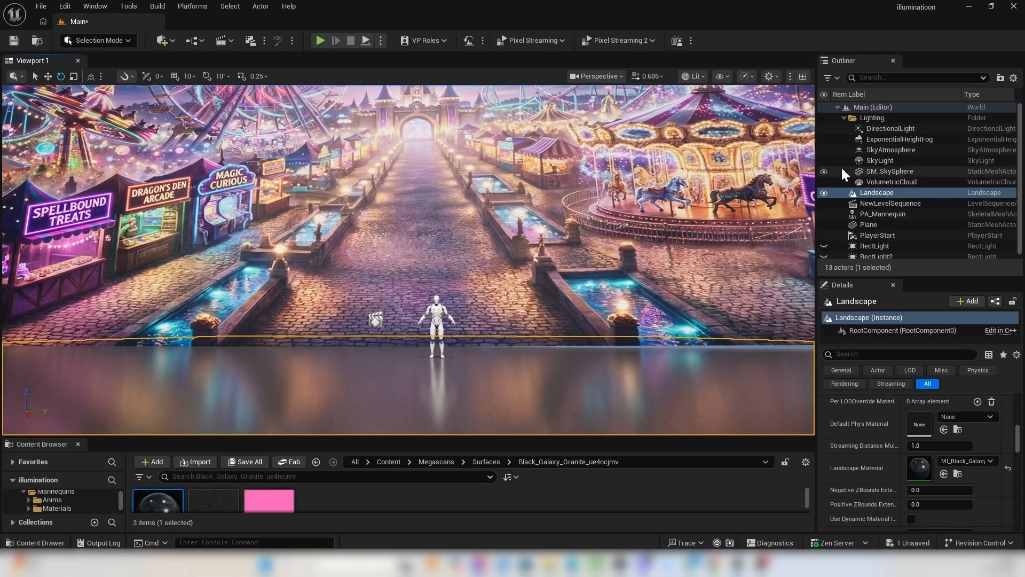
pyautogui.click(824, 129)
pyautogui.click(824, 129)
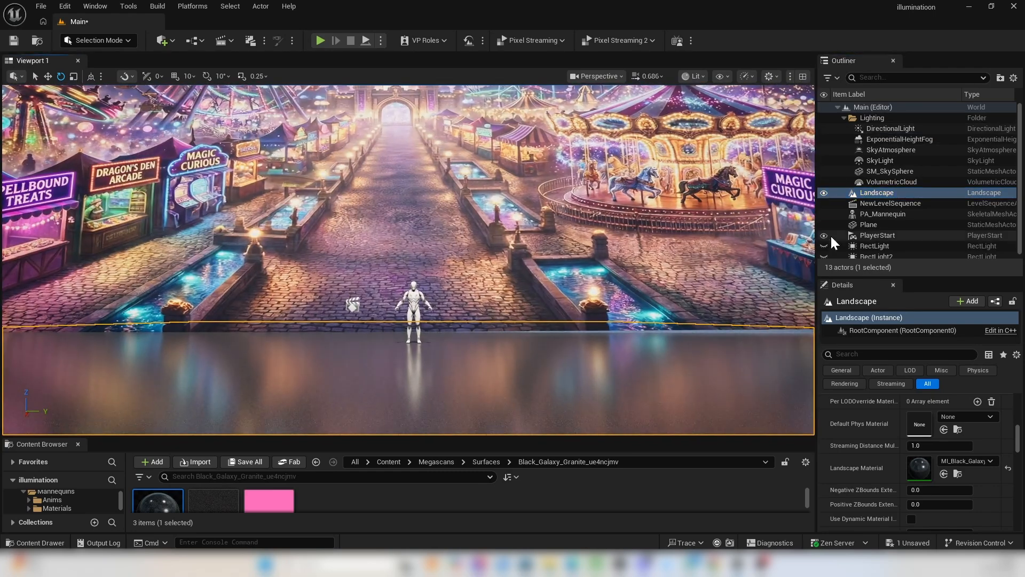
pyautogui.click(824, 246)
pyautogui.click(825, 256)
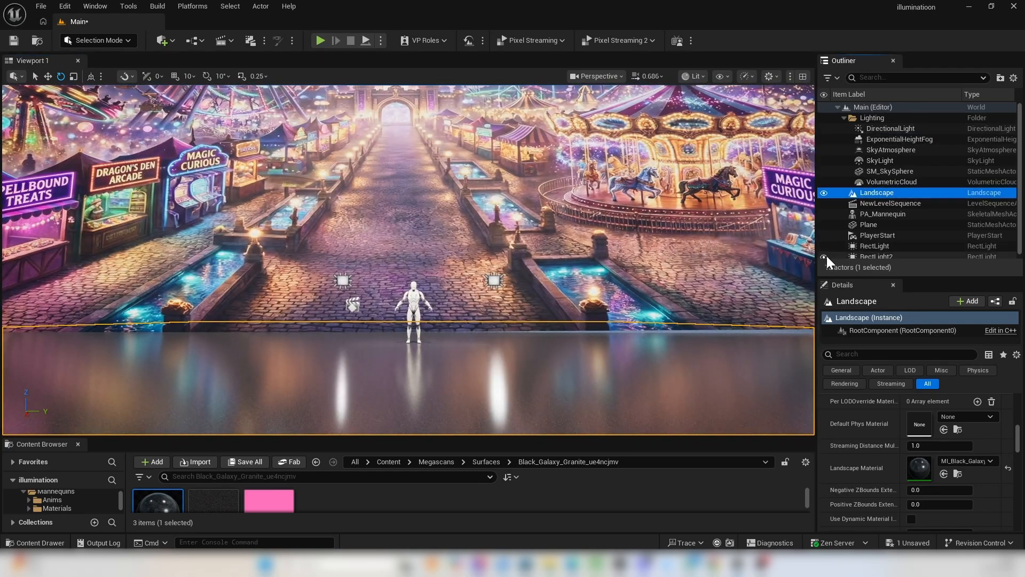
pyautogui.moveTo(694, 246); pyautogui.dragTo(686, 273, button='right')
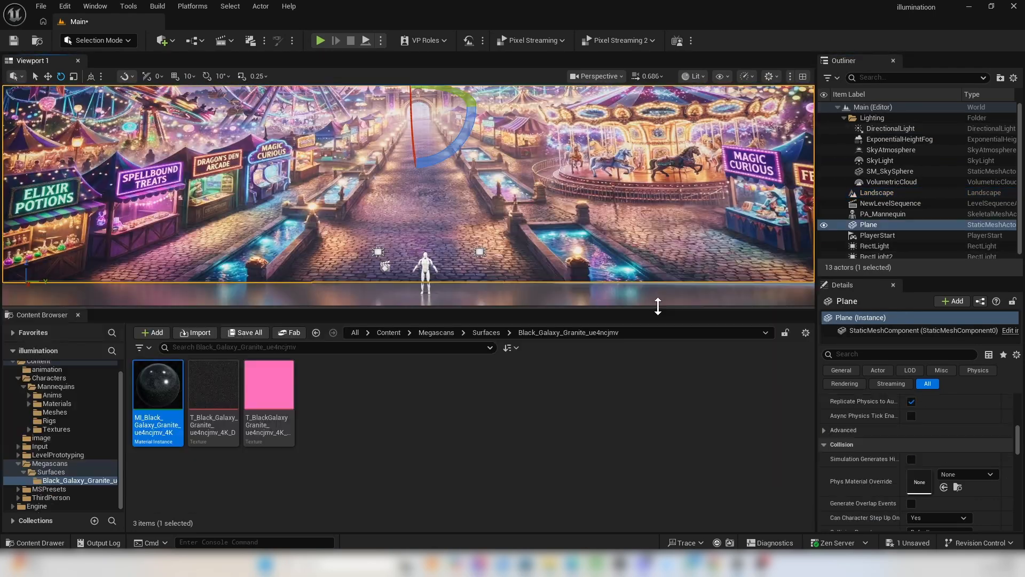
# Create a material named image_illumination in the Content image folder and open it for editing.
pyautogui.click(494, 332)
pyautogui.click(422, 332)
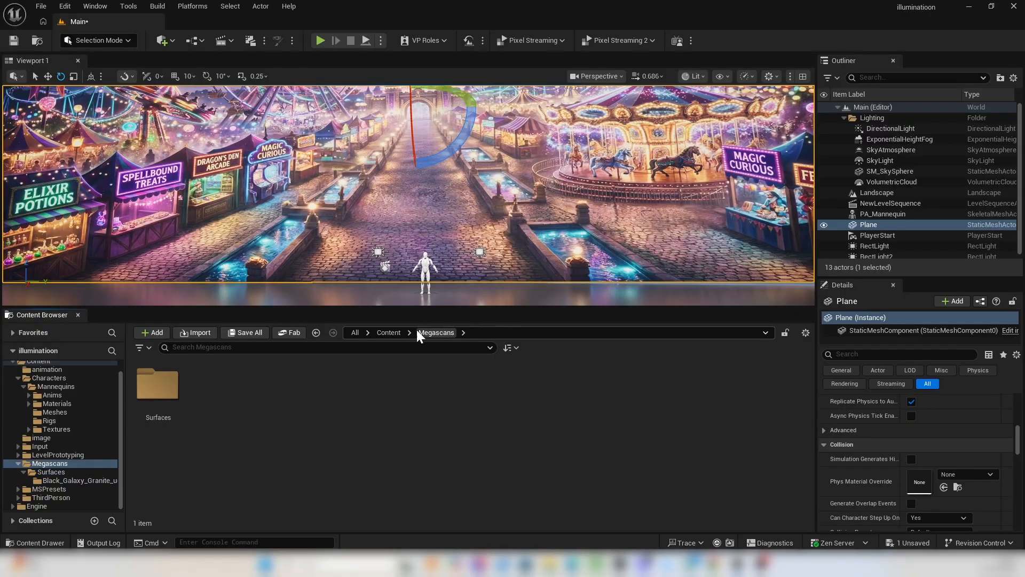
pyautogui.click(395, 332)
pyautogui.doubleClick(435, 385)
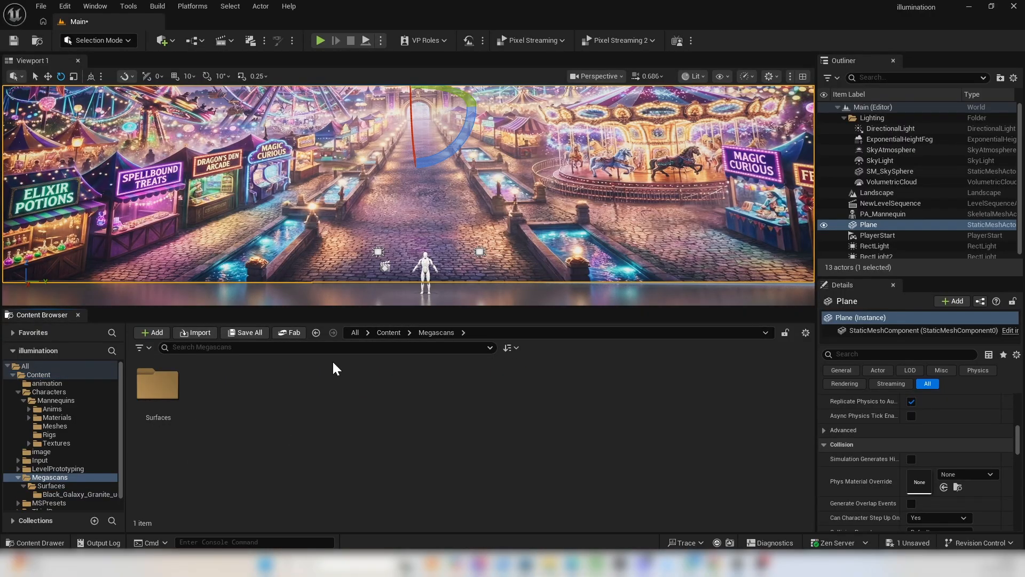
pyautogui.click(316, 333)
pyautogui.doubleClick(268, 386)
pyautogui.rightClick(366, 389)
pyautogui.click(432, 290)
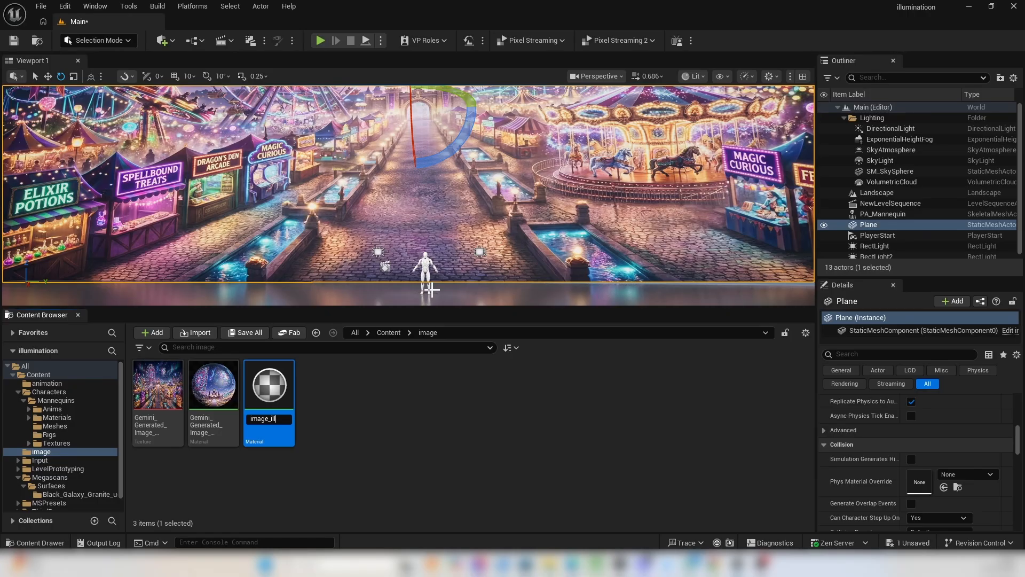
pyautogui.moveTo(1, 155); pyautogui.dragTo(739, 118)
pyautogui.click(752, 107)
# Add the Gemini_Generated_Image texture to the material graph and connect its RGB output to Base Color.
pyautogui.moveTo(422, 191); pyautogui.dragTo(544, 238, button='right')
pyautogui.click(36, 542)
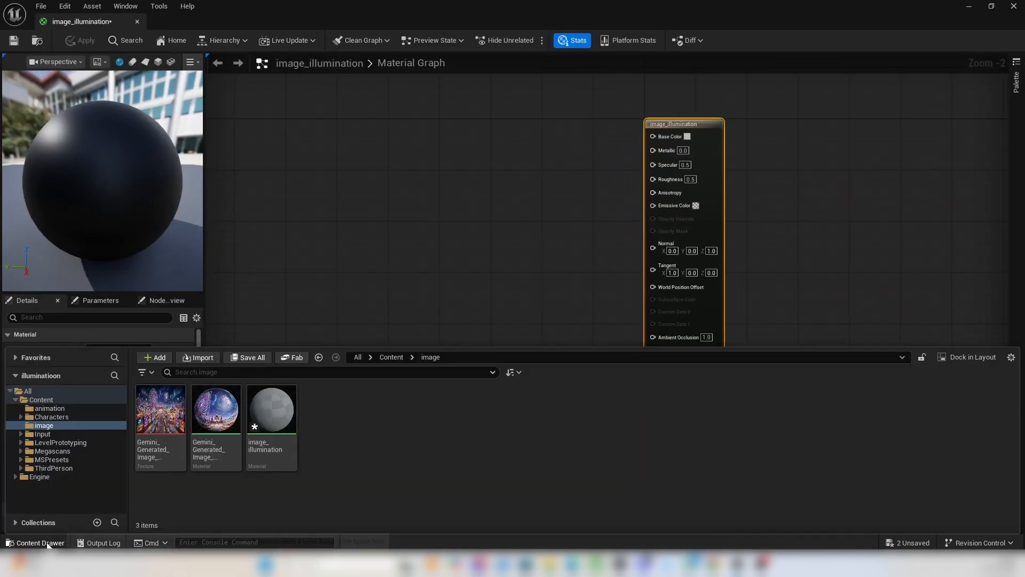
pyautogui.moveTo(161, 411); pyautogui.dragTo(664, 140)
# Add a Multiply node, connecting the texture's RGB to input A and the Multiply output to Emissive Color.
pyautogui.rightClick(507, 258)
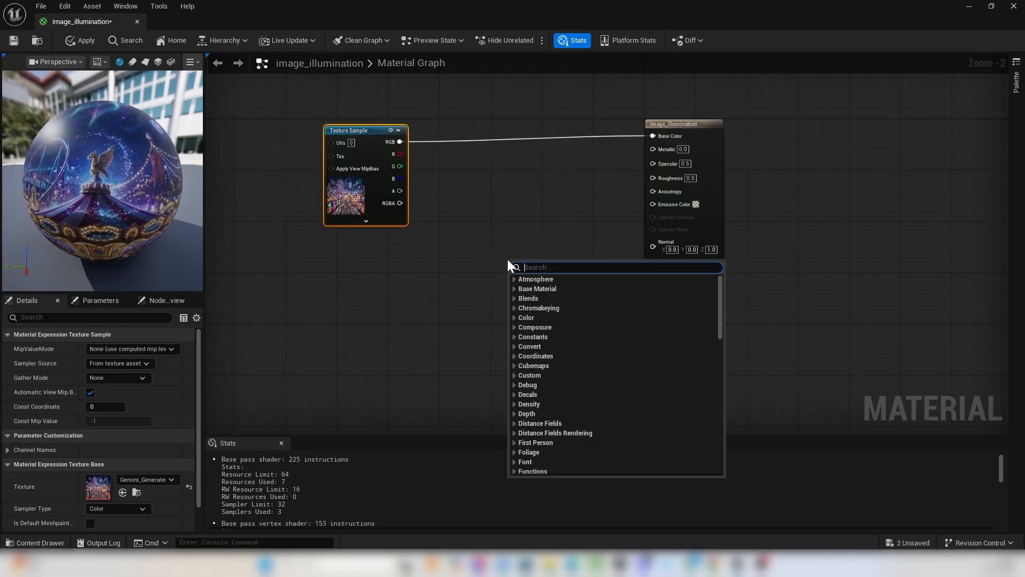
pyautogui.write('multi')
pyautogui.click(559, 305)
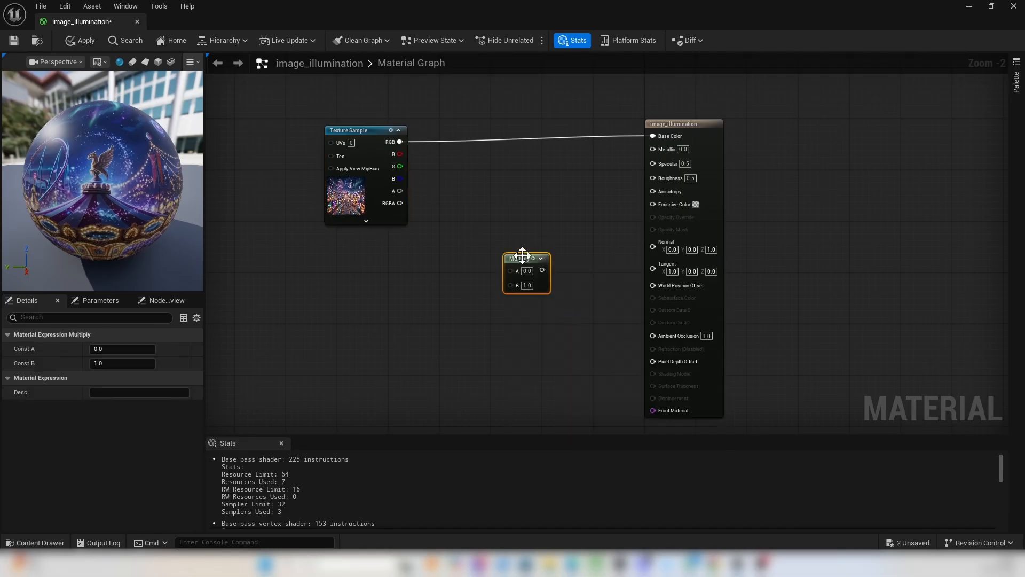
pyautogui.moveTo(454, 174); pyautogui.dragTo(652, 204)
# Add a Constant node connected to the Multiply node's B input and convert it to a parameter named emmition.
pyautogui.click(455, 287)
pyautogui.click(455, 287)
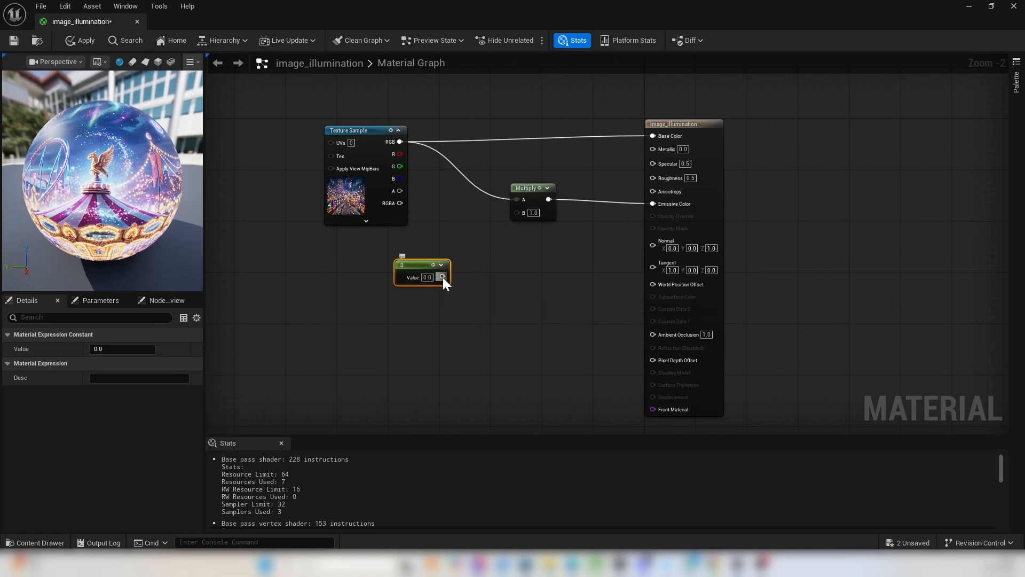
pyautogui.moveTo(518, 214); pyautogui.dragTo(517, 212)
pyautogui.rightClick(415, 265)
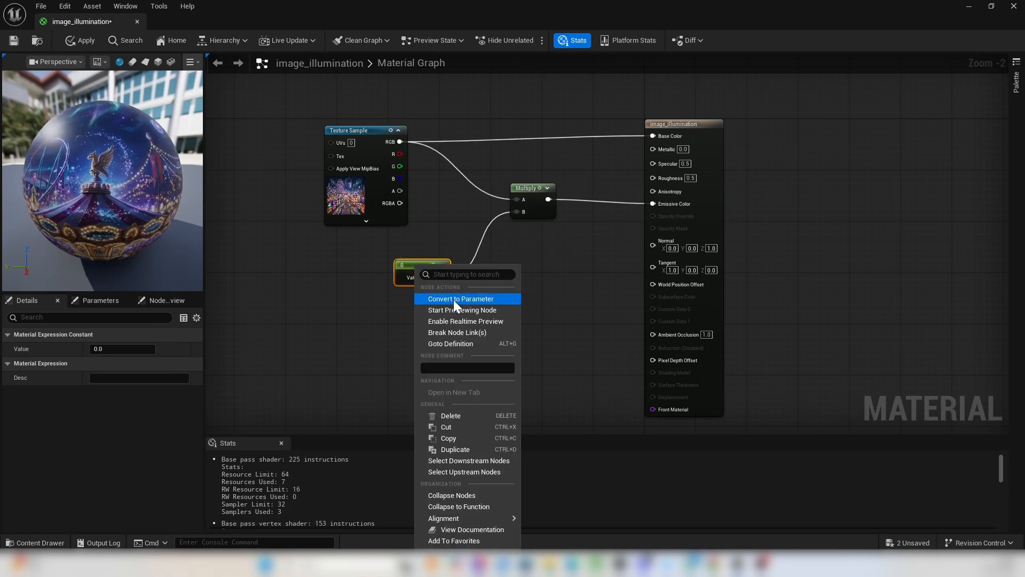
pyautogui.click(454, 298)
pyautogui.write('emmition')
pyautogui.press('Return')
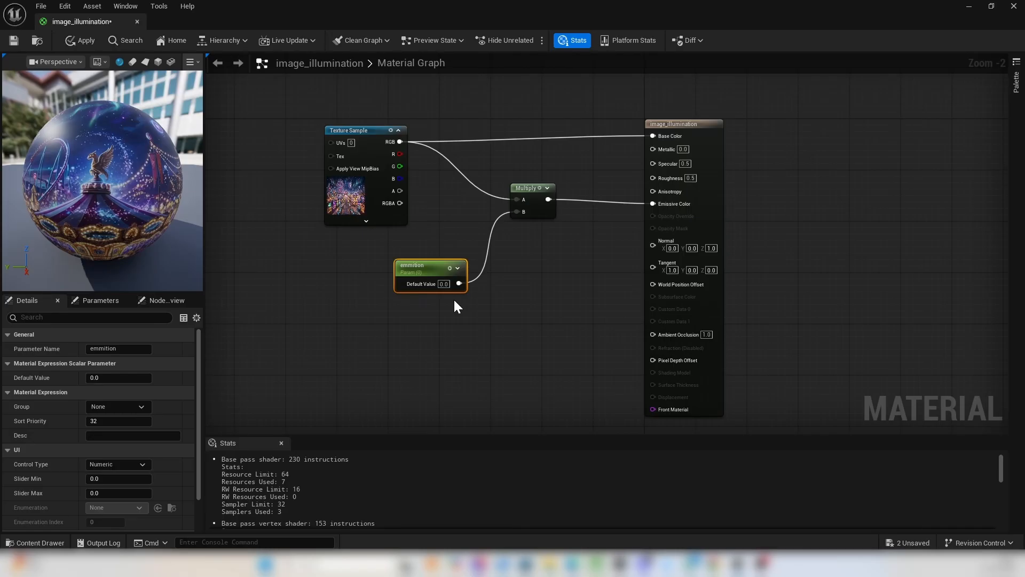
# Set the emmition parameter's default value to 2 after trying 3, and save the material.
pyautogui.moveTo(427, 270); pyautogui.dragTo(415, 267)
pyautogui.click(431, 284)
pyautogui.write('3')
pyautogui.click(479, 325)
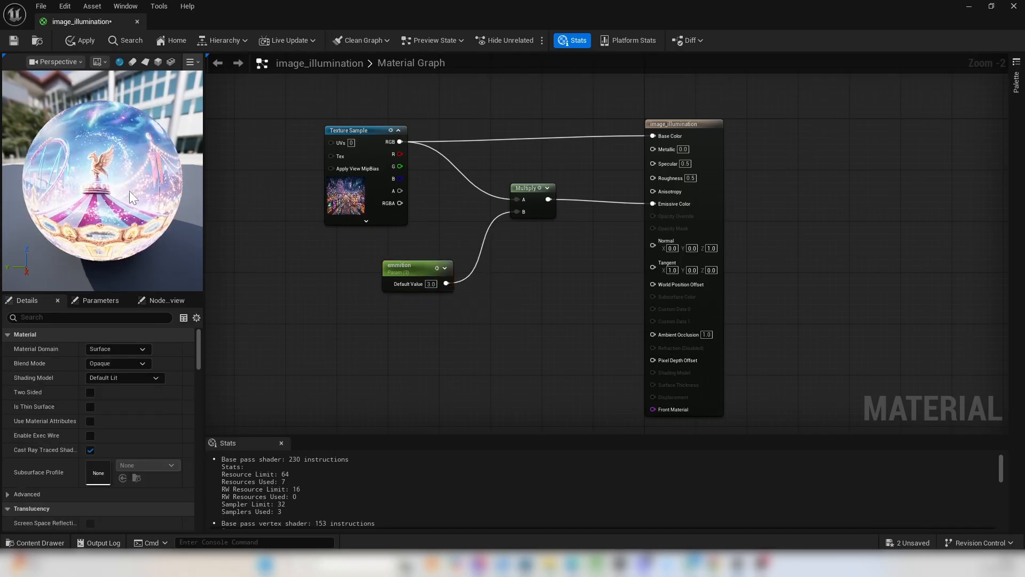
pyautogui.write('2')
pyautogui.click(514, 326)
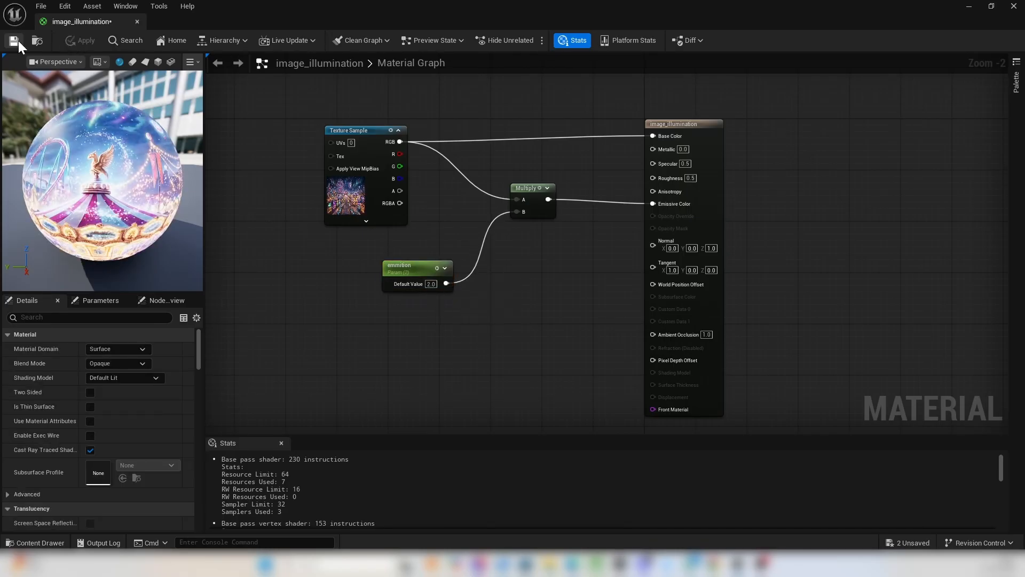
pyautogui.click(969, 6)
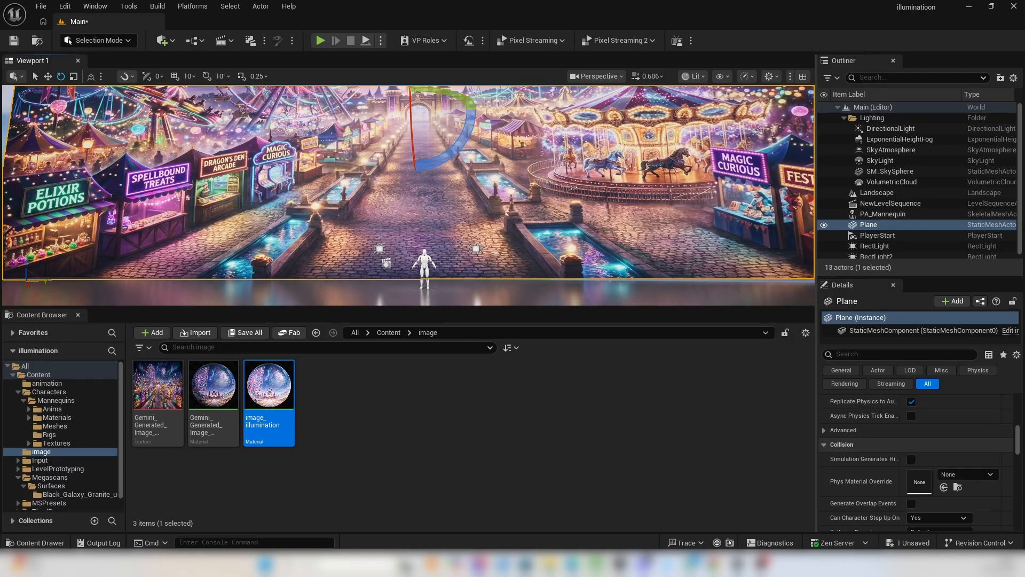
# Assign the image_illumination material to the Plane backdrop's Element 0 material slot.
pyautogui.scroll(-10, 914, 465)
pyautogui.scroll(10, 914, 468)
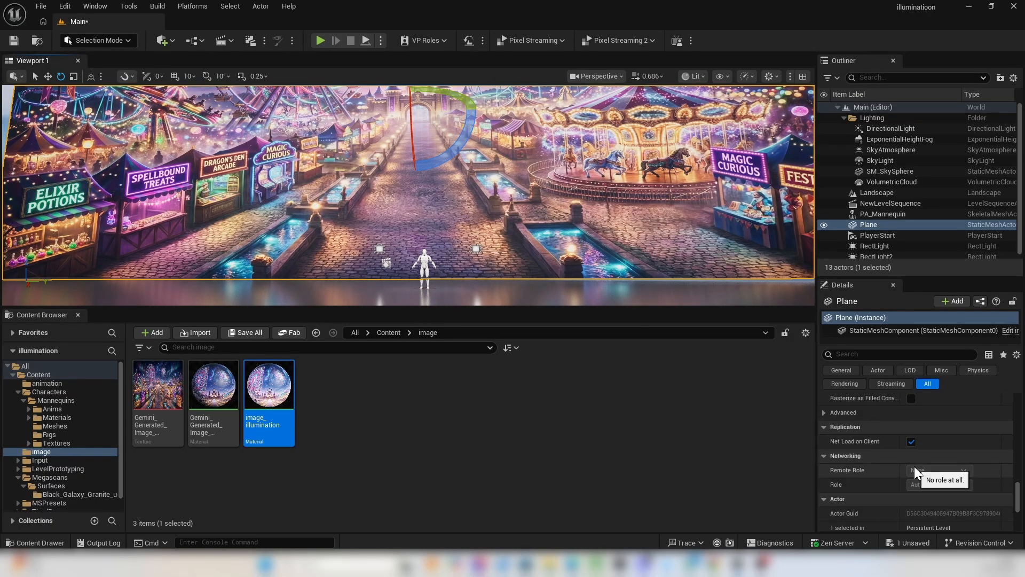
pyautogui.scroll(5, 914, 465)
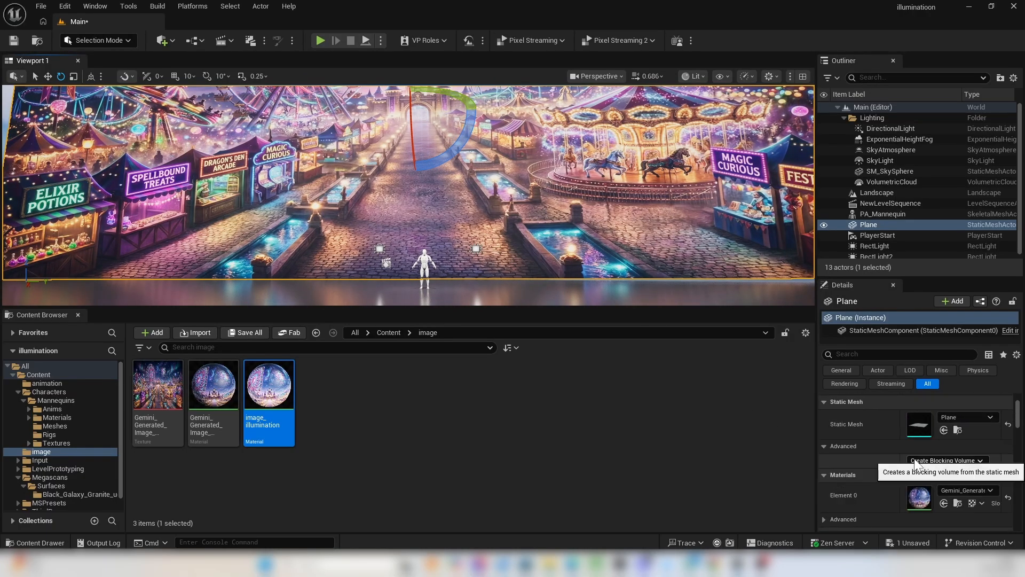
pyautogui.moveTo(256, 398); pyautogui.dragTo(928, 485)
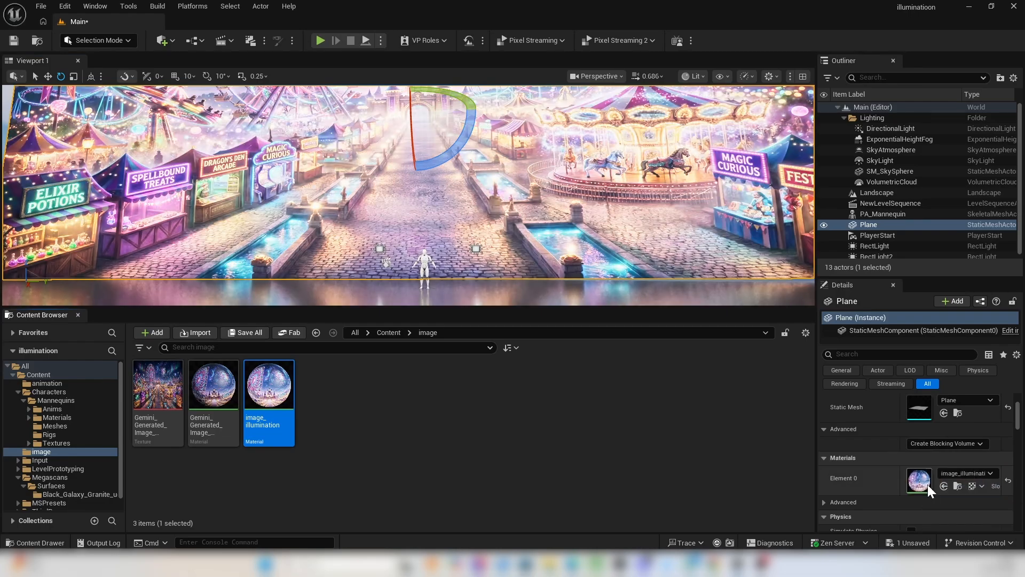
# Examine the emissive backdrop and its reflections on the granite floor from near and far in an enlarged viewport.
pyautogui.moveTo(481, 195)
pyautogui.mouseDown(button='right')
pyautogui.moveTo(473, 240)
pyautogui.moveTo(488, 232)
pyautogui.moveTo(488, 246)
pyautogui.moveTo(483, 193)
pyautogui.moveTo(486, 208)
pyautogui.mouseUp(button='right')
pyautogui.press('w')
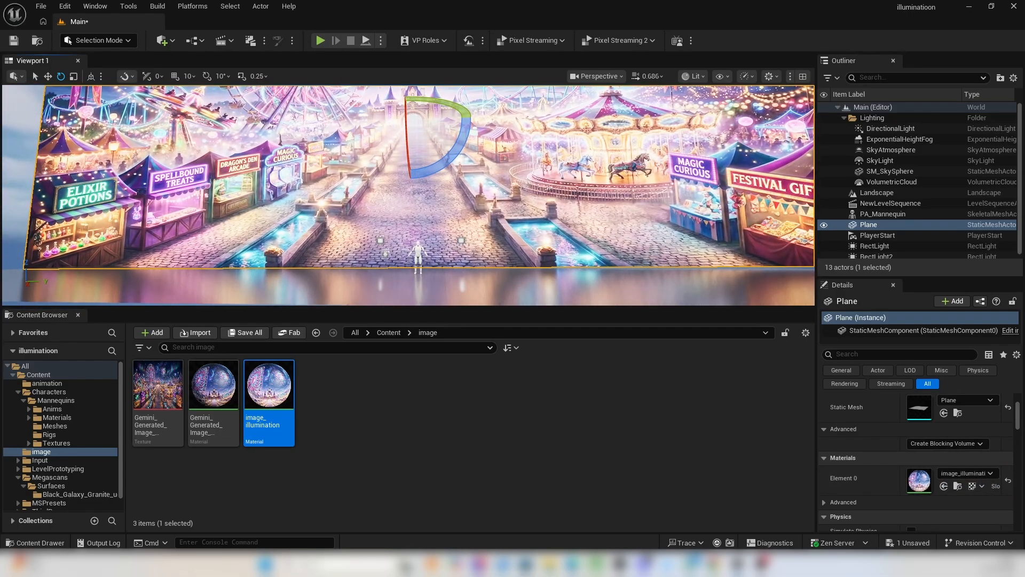
pyautogui.moveTo(634, 307); pyautogui.dragTo(654, 471)
pyautogui.press('w')
pyautogui.moveTo(496, 294)
pyautogui.mouseDown(button='right')
pyautogui.moveTo(475, 288)
pyautogui.moveTo(491, 297)
pyautogui.mouseUp(button='right')
pyautogui.press('a')
pyautogui.press('w')
pyautogui.moveTo(782, 145); pyautogui.dragTo(660, 186, button='right')
# Hide the DirectionalLight and check the backdrop's glow on the mannequin and the granite floor.
pyautogui.click(824, 128)
pyautogui.press('s')
pyautogui.press('w')
pyautogui.press('s')
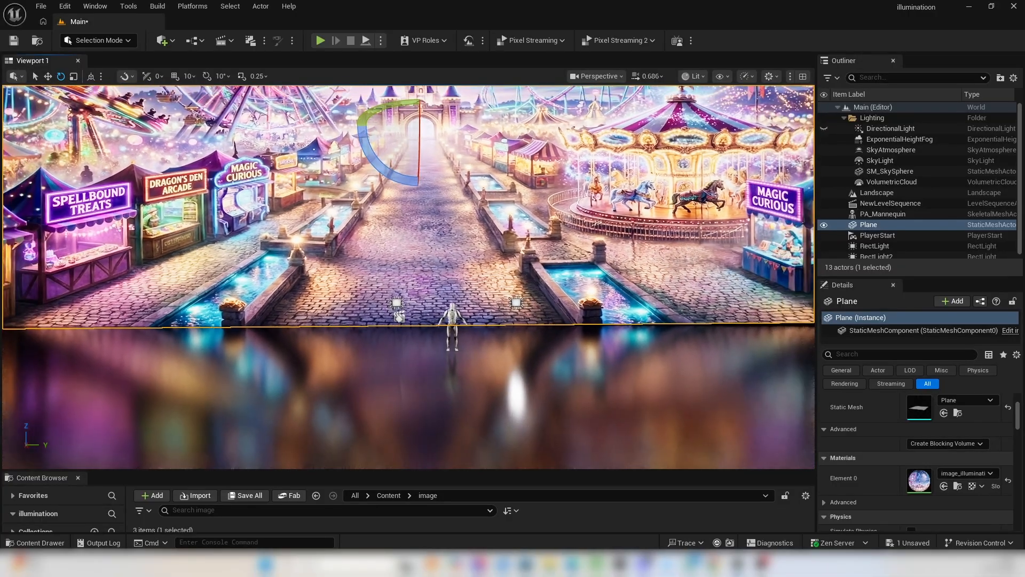
pyautogui.press('w')
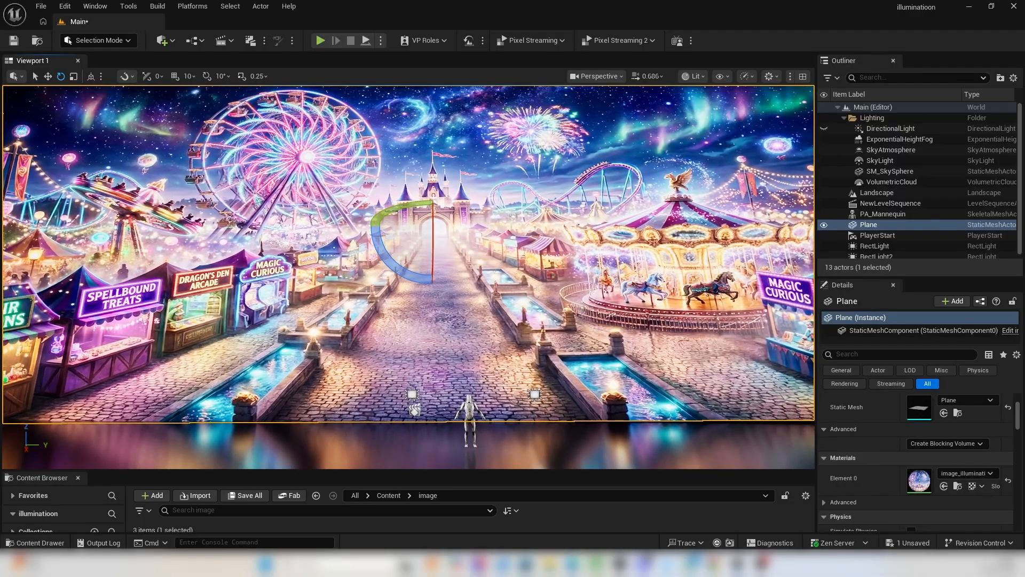
pyautogui.moveTo(660, 186); pyautogui.dragTo(667, 205, button='right')
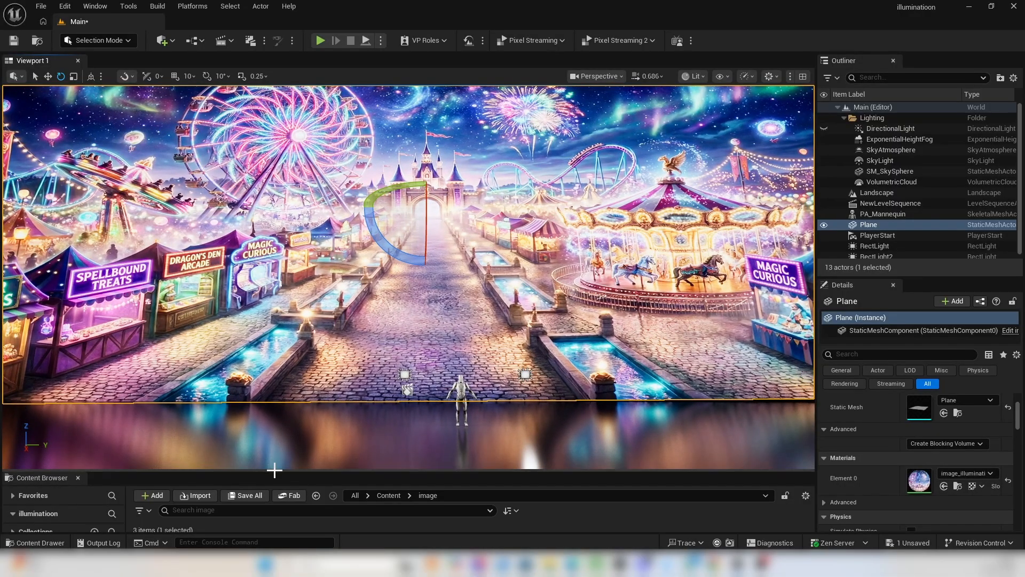
# Set the emmition default value to 3 in the image_illumination material and apply the change.
pyautogui.moveTo(274, 472); pyautogui.dragTo(314, 405)
pyautogui.doubleClick(283, 484)
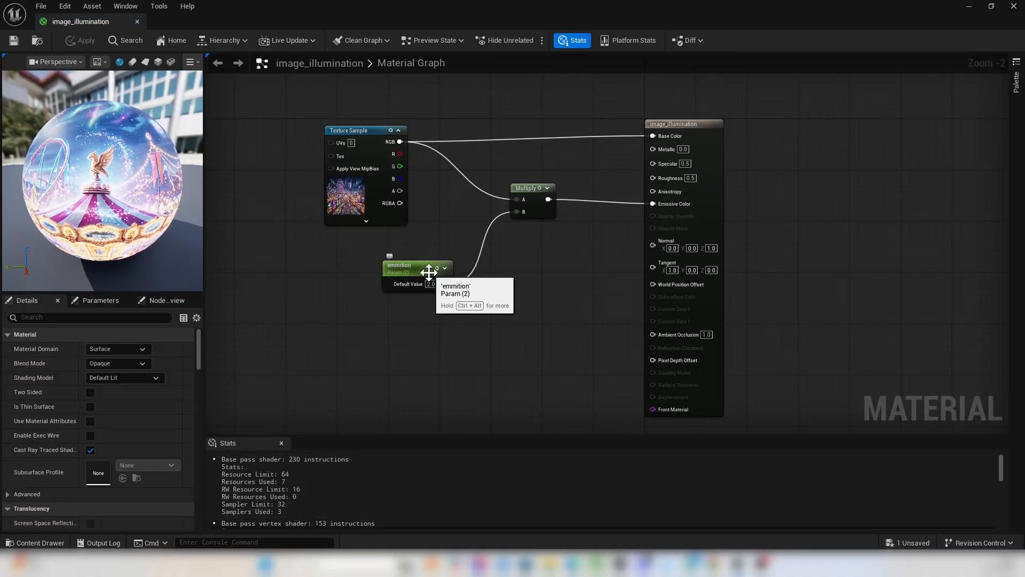
pyautogui.write('3')
pyautogui.press('Return')
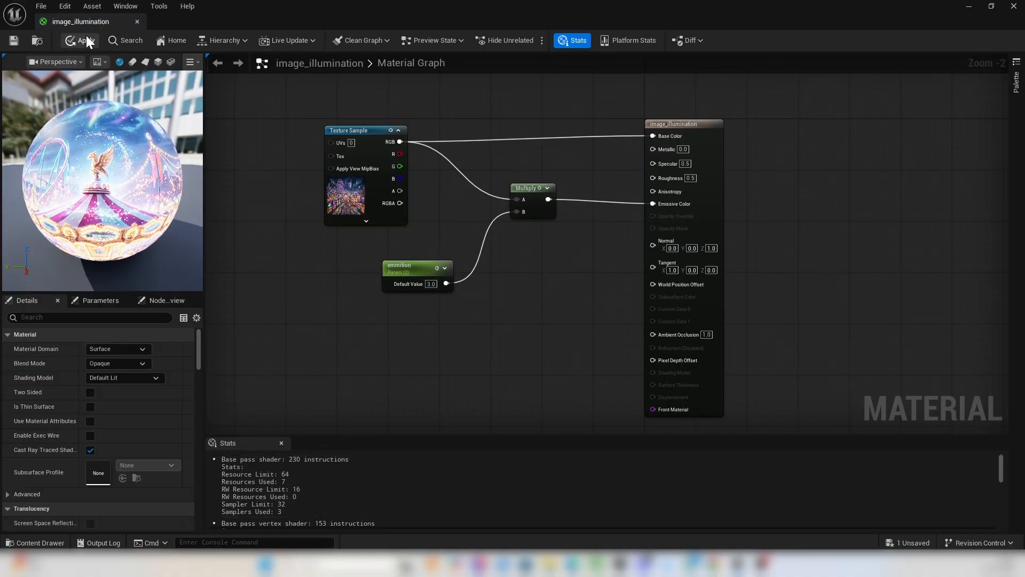
pyautogui.click(971, 7)
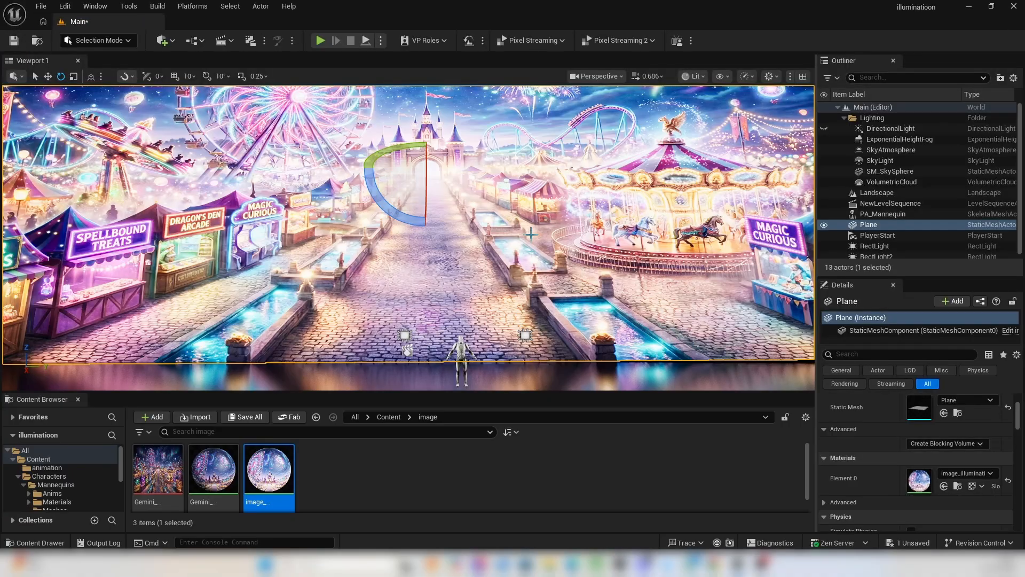
# Toggle RectLight and RectLight2 off and on to examine how the emissive backdrop alone lights the mannequin.
pyautogui.moveTo(523, 224); pyautogui.dragTo(501, 263, button='right')
pyautogui.press('w')
pyautogui.click(583, 263)
pyautogui.keyDown('ctrl'); pyautogui.click(825, 250); pyautogui.keyUp('ctrl')
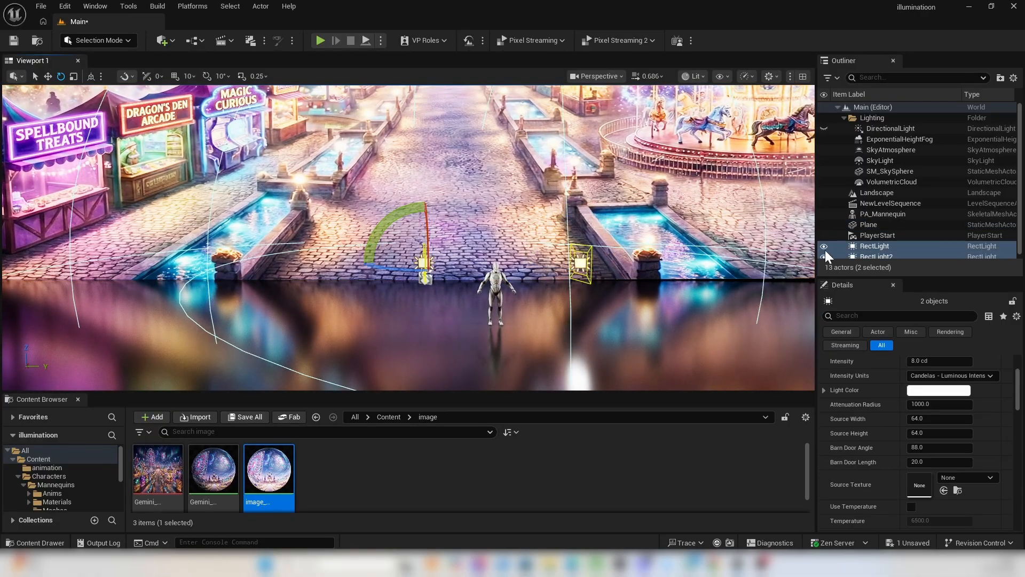
pyautogui.moveTo(619, 240); pyautogui.dragTo(636, 254, button='right')
pyautogui.press('s')
pyautogui.press('w')
pyautogui.moveTo(514, 256); pyautogui.dragTo(670, 256, button='right')
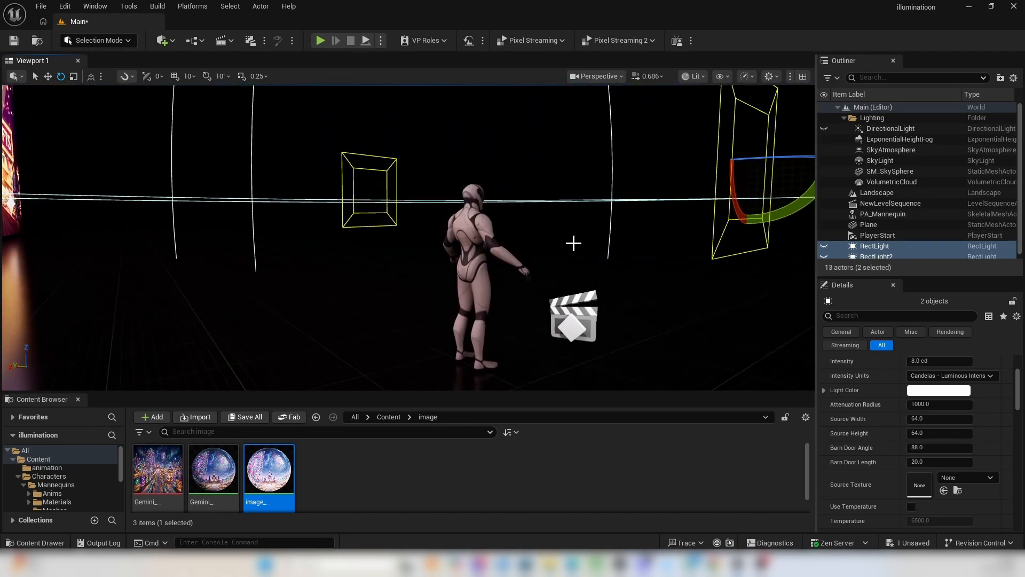
pyautogui.moveTo(573, 243); pyautogui.dragTo(355, 241, button='right')
pyautogui.click(824, 247)
pyautogui.moveTo(513, 251); pyautogui.dragTo(558, 291, button='right')
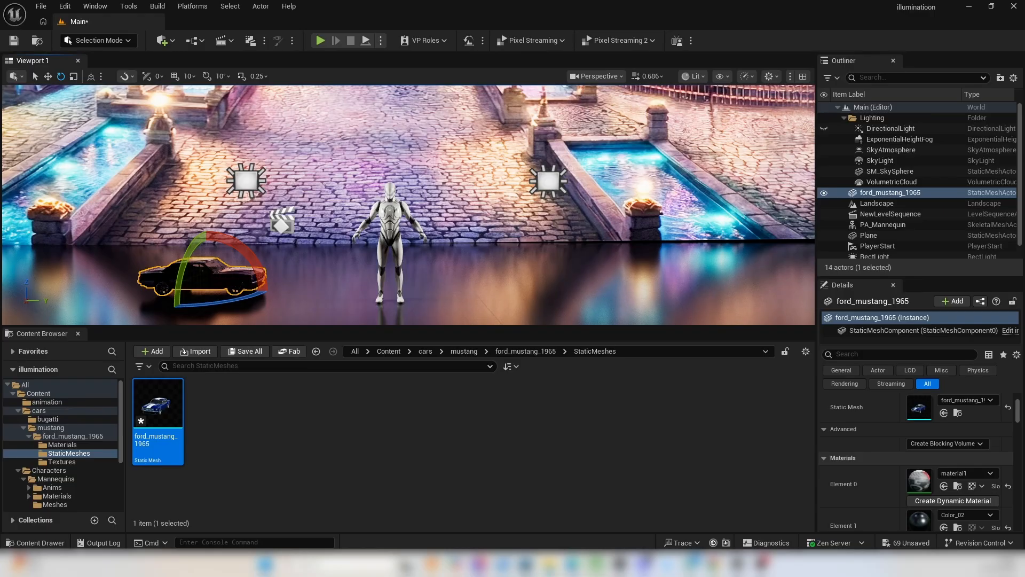
# Scale the ford_mustang_1965 car uniformly to 2.4425 and position the FINAL_MODEL_T car on the floor across from it.
pyautogui.moveTo(885, 266); pyautogui.dragTo(885, 202)
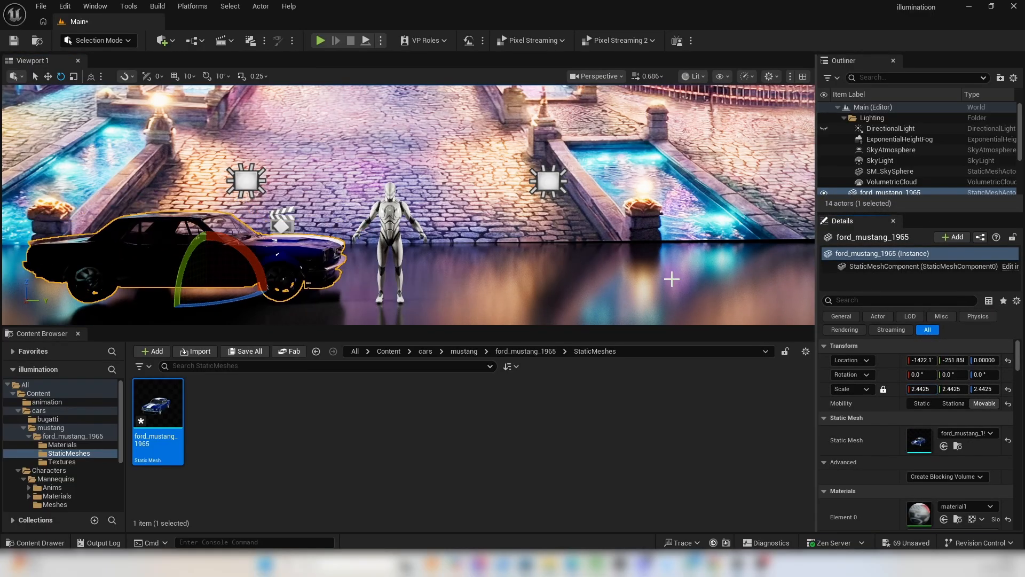
pyautogui.press('f')
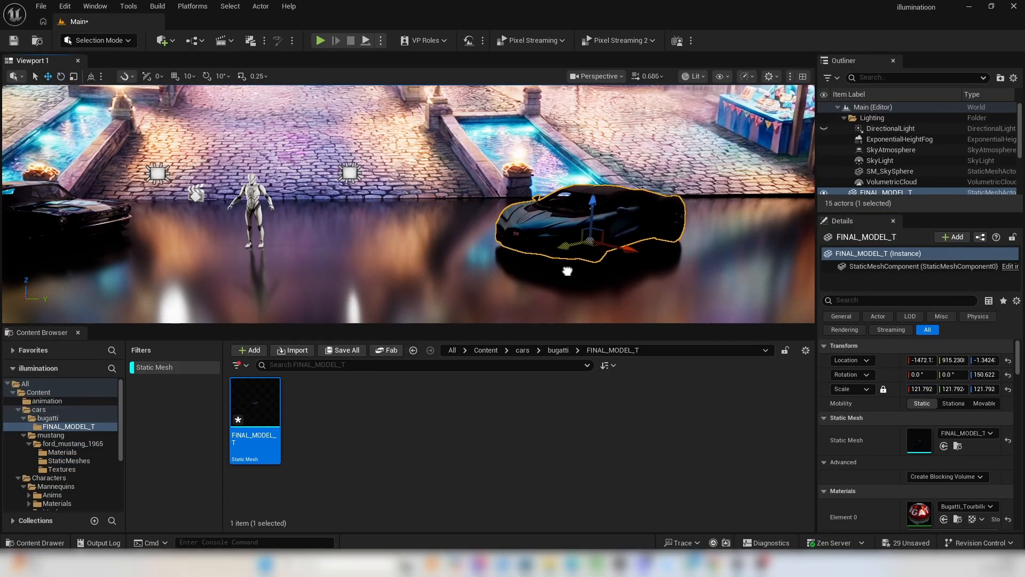
pyautogui.moveTo(567, 271); pyautogui.dragTo(608, 272, button='right')
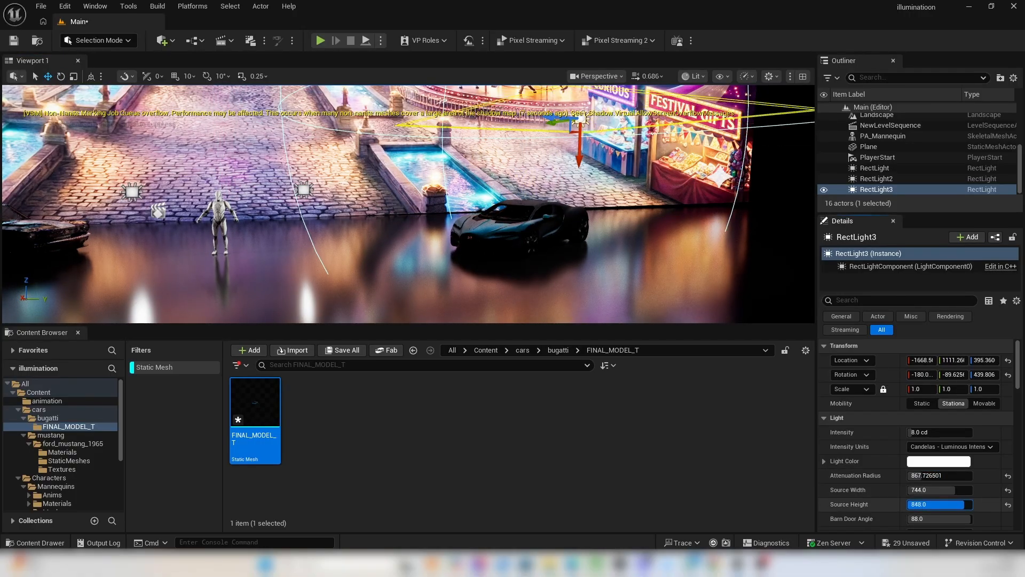
# Set RectLight3's source height to 856 and its intensity units to Unitless, undoing two unwanted edits.
pyautogui.moveTo(940, 504); pyautogui.dragTo(944, 504)
pyautogui.click(950, 446)
pyautogui.hotkey('ctrl', 'z')
pyautogui.hotkey('ctrl', 'z')
pyautogui.moveTo(411, 224); pyautogui.dragTo(405, 256, button='right')
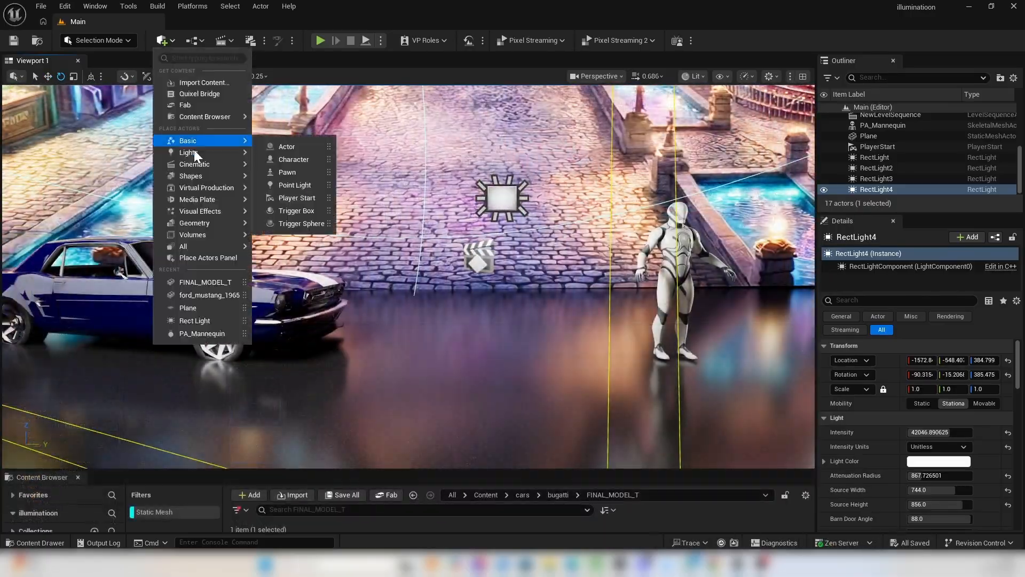
# Add a Spot Light to the level and move it to the front of the Mustang, close to its headlight.
pyautogui.click(299, 170)
pyautogui.click(48, 77)
pyautogui.moveTo(427, 266); pyautogui.dragTo(385, 315, button='right')
pyautogui.moveTo(490, 273); pyautogui.dragTo(427, 378)
pyautogui.moveTo(427, 378); pyautogui.dragTo(422, 374, button='right')
pyautogui.moveTo(399, 296); pyautogui.dragTo(388, 291)
pyautogui.moveTo(368, 231); pyautogui.dragTo(375, 224, button='right')
pyautogui.moveTo(375, 220); pyautogui.dragTo(400, 228)
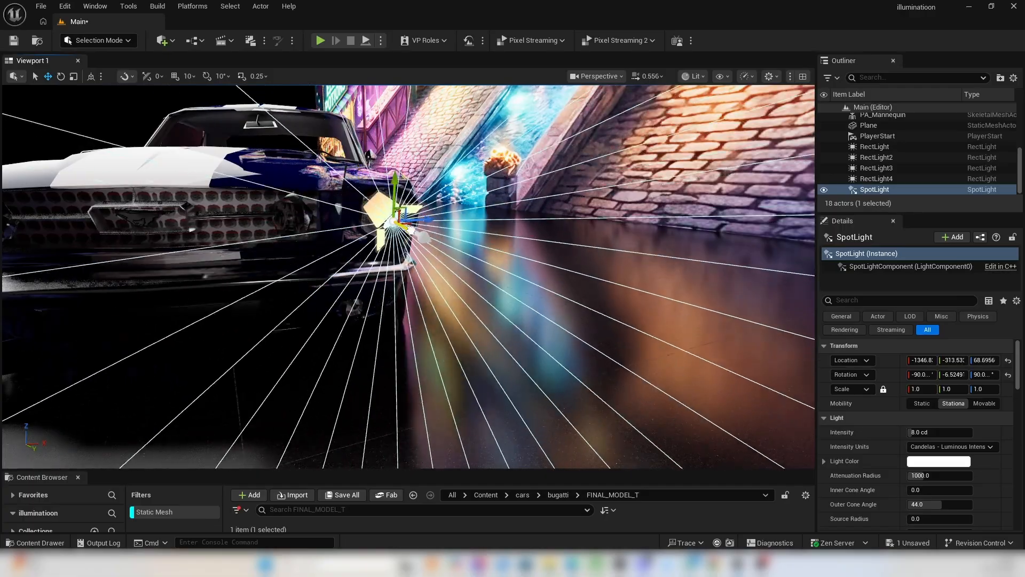
# Align the SpotLight with the Mustang's headlight at about X -1337, Y -339 and Z 71.6.
pyautogui.moveTo(400, 228); pyautogui.dragTo(427, 235, button='right')
pyautogui.moveTo(636, 186); pyautogui.dragTo(651, 187)
pyautogui.moveTo(650, 208); pyautogui.dragTo(636, 230, button='right')
pyautogui.scroll(-3, 635, 229)
pyautogui.moveTo(277, 342); pyautogui.dragTo(299, 340)
pyautogui.moveTo(299, 339); pyautogui.dragTo(320, 320, button='right')
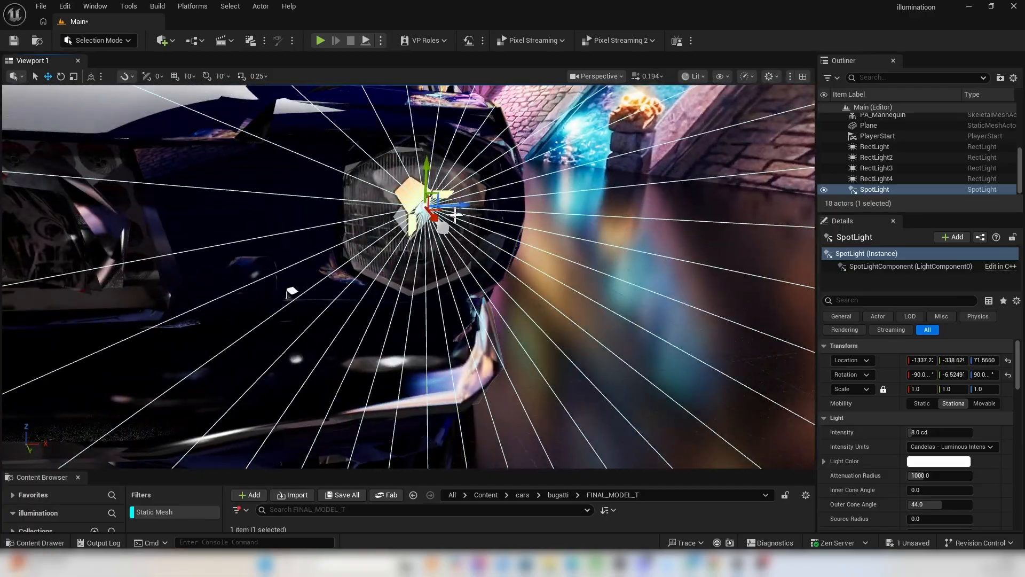
# Using world-space axes, fit the SpotLight into the Mustang's headlight at about X -1335, Y -349, Z 70.9 and rotate it to about 98.8° in Z.
pyautogui.moveTo(451, 212); pyautogui.dragTo(427, 211)
pyautogui.moveTo(427, 212); pyautogui.dragTo(395, 214, button='right')
pyautogui.click(92, 77)
pyautogui.moveTo(356, 226); pyautogui.dragTo(331, 220)
pyautogui.moveTo(331, 220); pyautogui.dragTo(374, 203, button='right')
pyautogui.moveTo(449, 180); pyautogui.dragTo(463, 181)
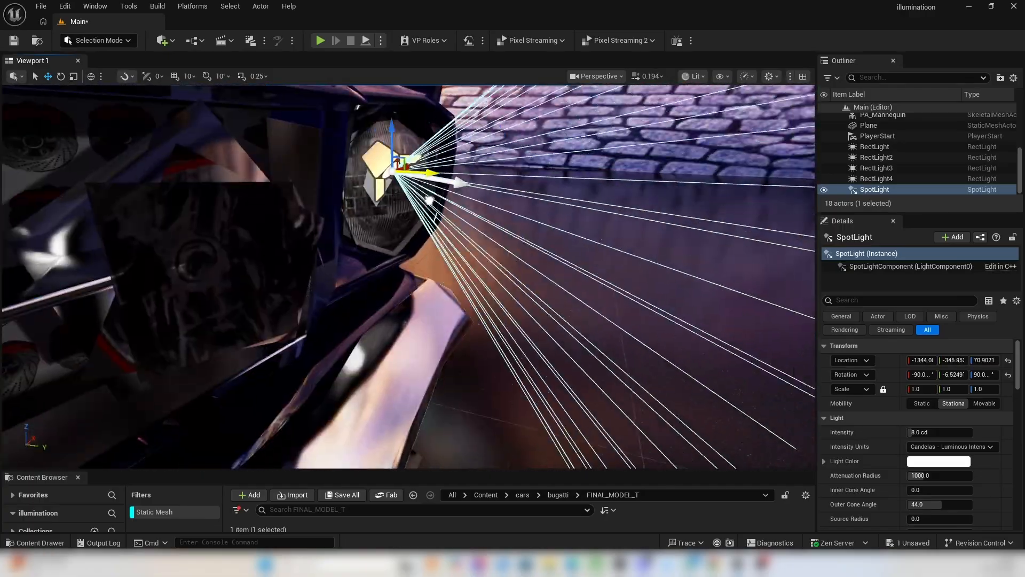
pyautogui.scroll(-3, 630, 325)
pyautogui.moveTo(462, 182); pyautogui.dragTo(415, 340, button='right')
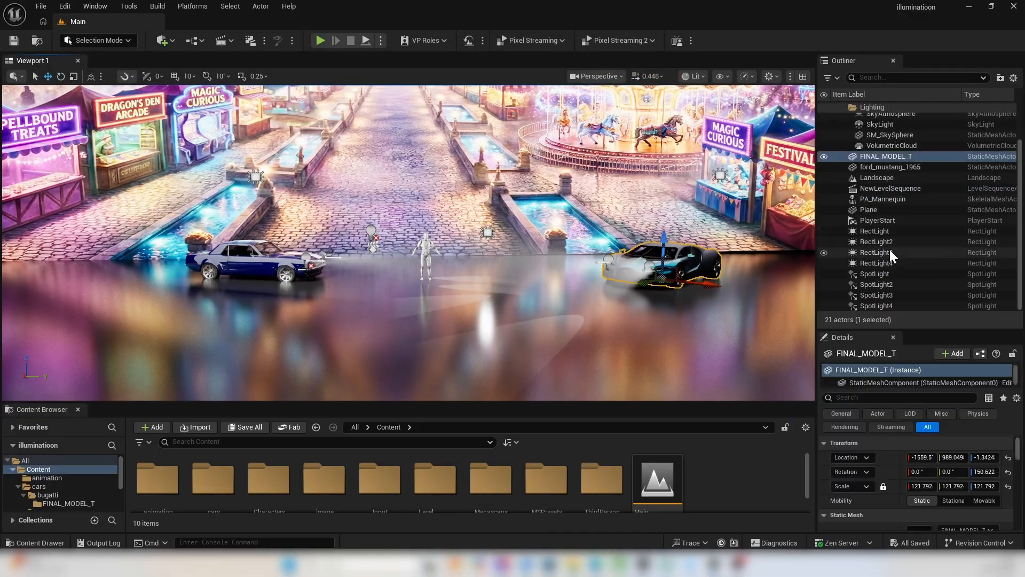
# Attach SpotLight3 and SpotLight4 to the FINAL_MODEL_T car as its child lights.
pyautogui.click(899, 305)
pyautogui.keyDown('ctrl'); pyautogui.click(898, 296); pyautogui.keyUp('ctrl')
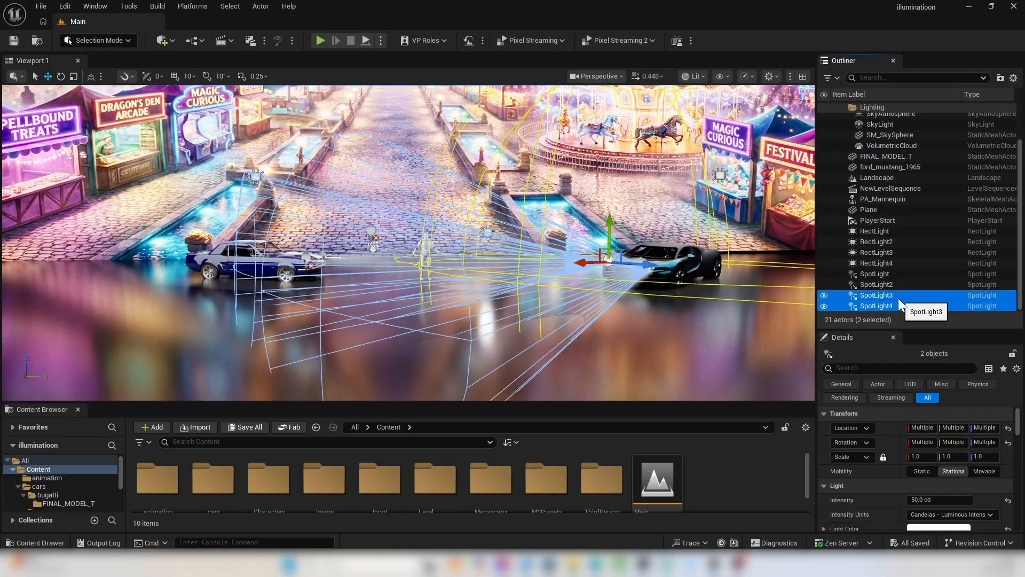
pyautogui.moveTo(898, 296); pyautogui.dragTo(908, 156)
pyautogui.click(728, 339)
# Attach SpotLight and SpotLight2 to the ford_mustang_1965 car, and save the level.
pyautogui.click(303, 264)
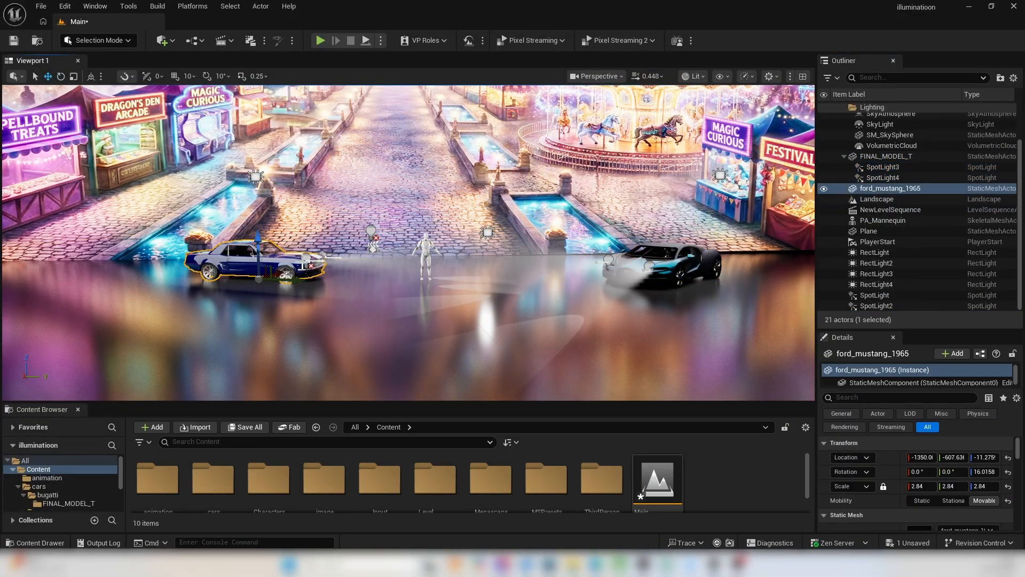
pyautogui.keyDown('ctrl'); pyautogui.click(884, 295); pyautogui.keyUp('ctrl')
pyautogui.moveTo(902, 188); pyautogui.dragTo(902, 189)
pyautogui.click(743, 341)
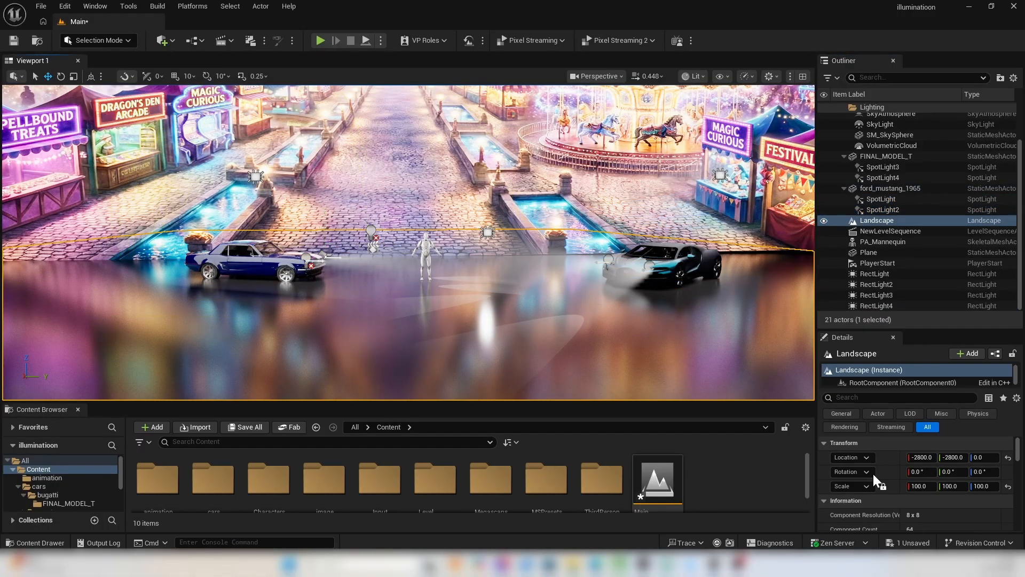
pyautogui.click(908, 542)
pyautogui.click(601, 404)
# Move the Mustang farther from the mannequin to about X -1229, Y -1028 and rotate it to about 45.9° in Z.
pyautogui.click(665, 267)
pyautogui.moveTo(699, 286); pyautogui.dragTo(761, 285)
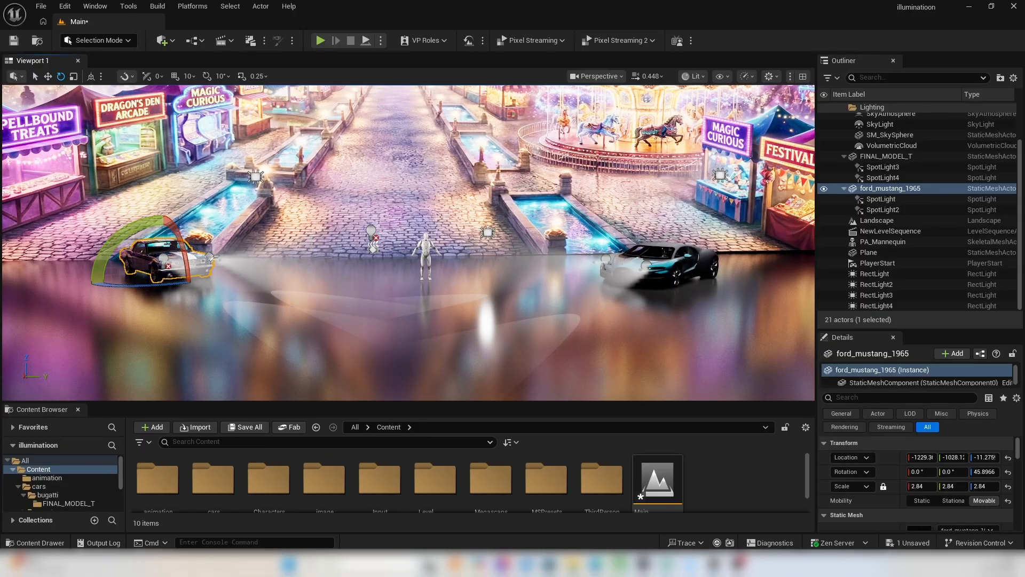
pyautogui.moveTo(347, 246); pyautogui.dragTo(454, 246, button='right')
# Move RectLight4 sideways above the relocated Mustang, to about X -1224, Y -1283 and Z 380.
pyautogui.click(477, 165)
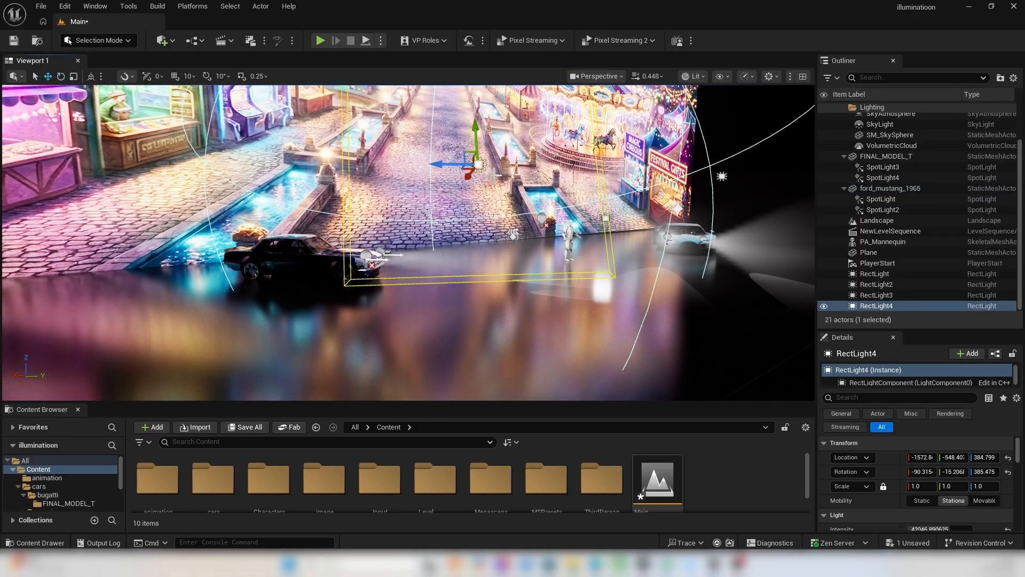
pyautogui.moveTo(439, 164); pyautogui.dragTo(187, 161)
pyautogui.press('d')
pyautogui.moveTo(504, 271); pyautogui.dragTo(454, 270, button='right')
pyautogui.scroll(4, 504, 270)
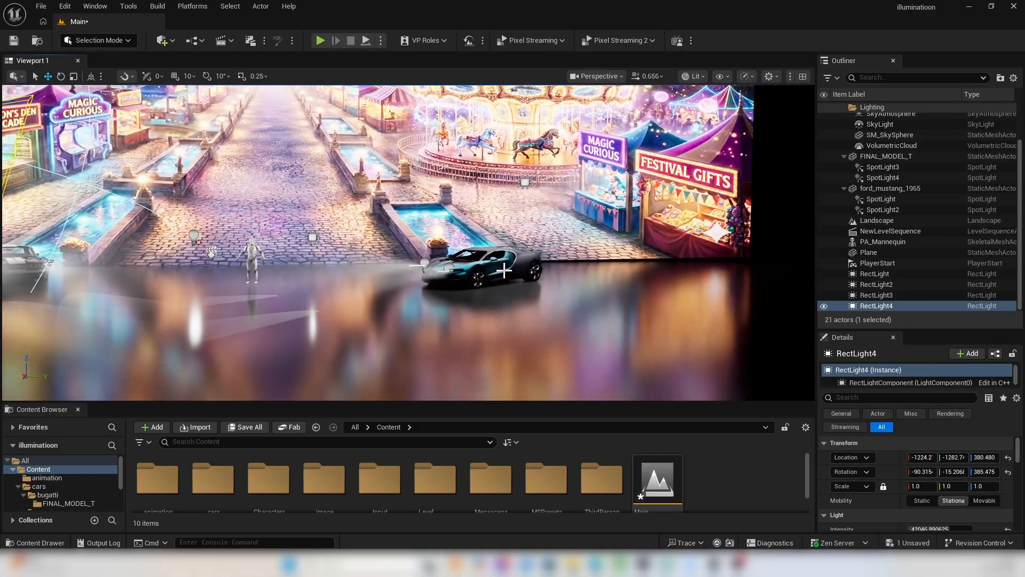
pyautogui.moveTo(526, 195); pyautogui.dragTo(417, 194, button='right')
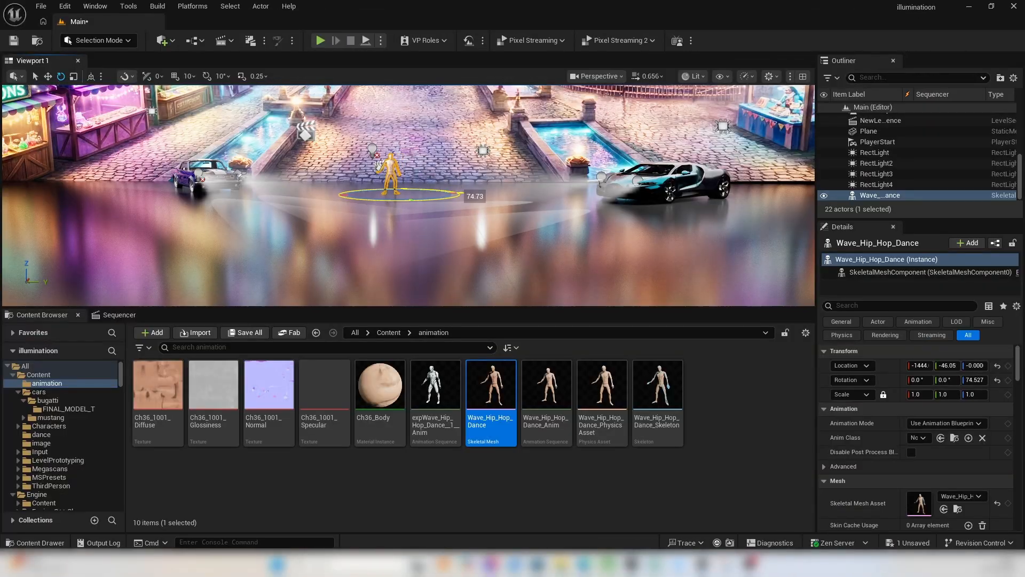
# Save the Main level and add the Wave_Hip_Hop_Dance actor to the dance sequence.
pyautogui.click(902, 545)
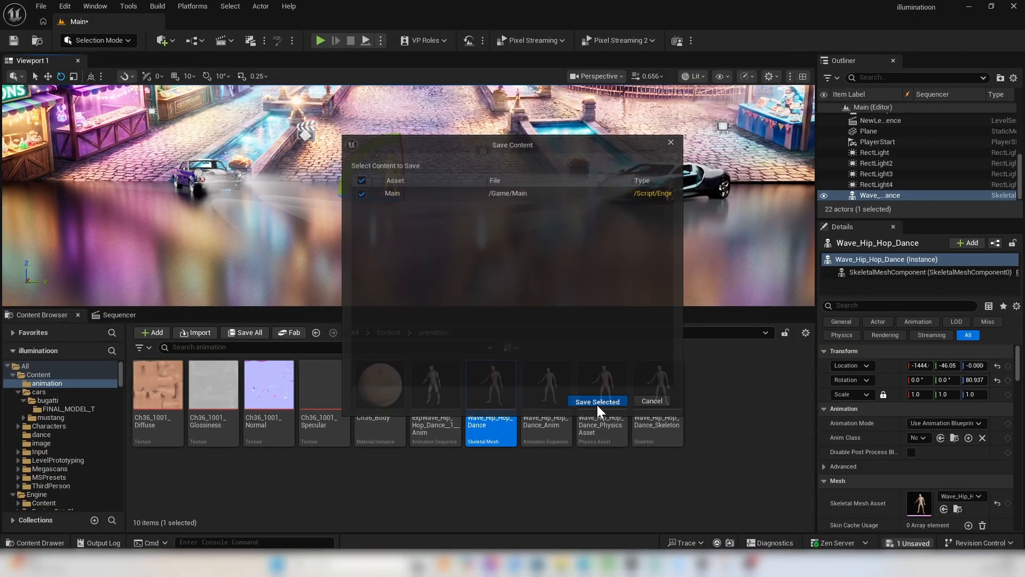
pyautogui.click(599, 403)
pyautogui.click(119, 315)
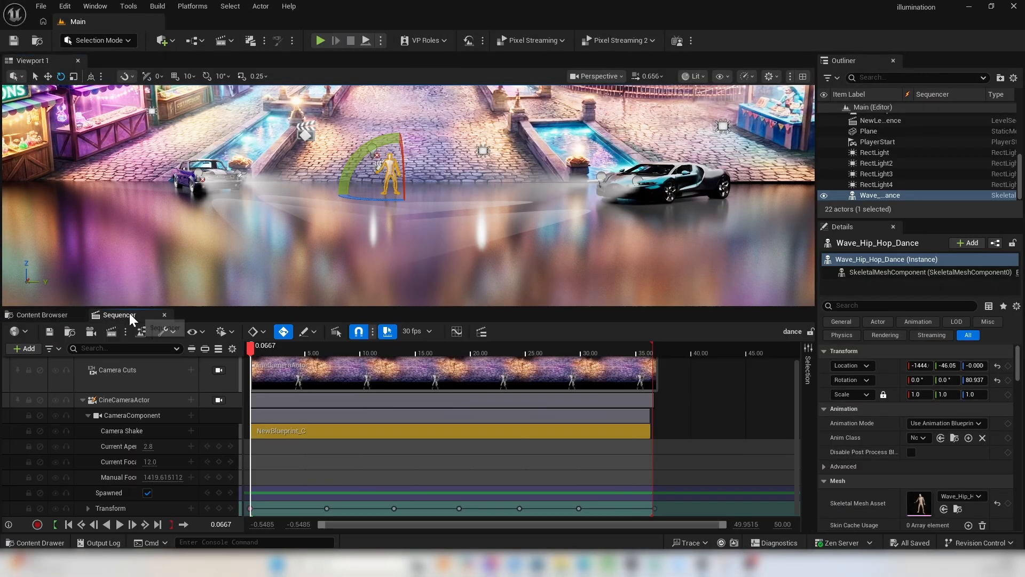
pyautogui.click(29, 348)
pyautogui.moveTo(81, 155)
pyautogui.click(182, 151)
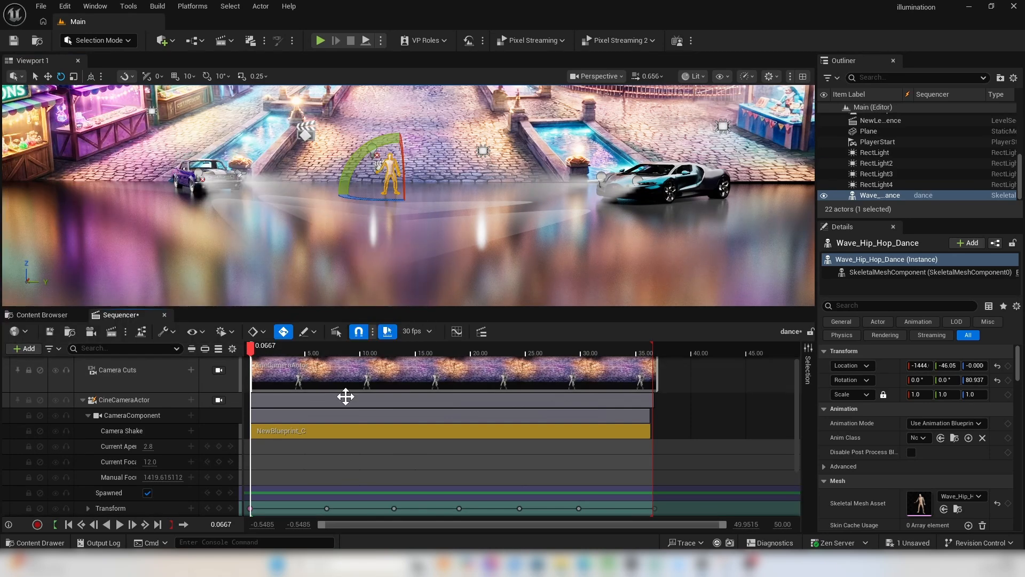
# Add the Wave_Hip_Hop_Dance_Anim animation to the Wave_Hip_Hop_Dance track and scrub the timeline to preview the motion.
pyautogui.scroll(-3, 185, 490)
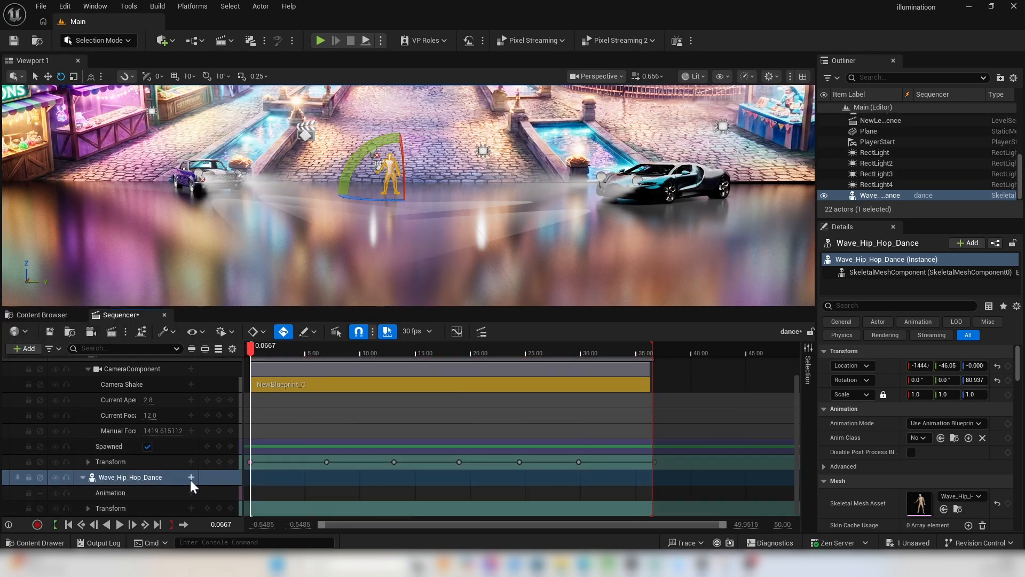
pyautogui.click(191, 491)
pyautogui.click(293, 381)
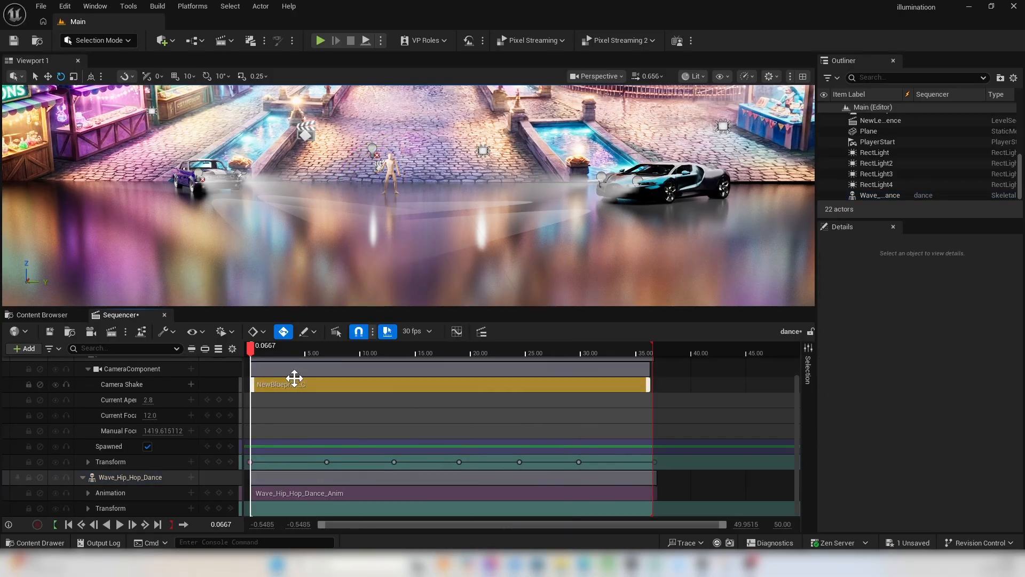
pyautogui.moveTo(253, 352); pyautogui.dragTo(332, 351)
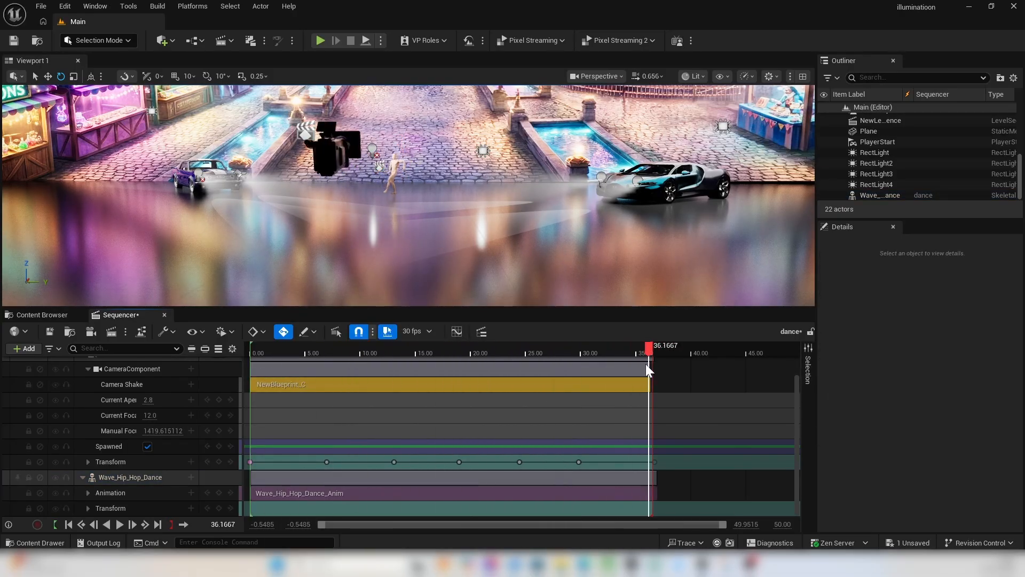
pyautogui.moveTo(646, 363); pyautogui.dragTo(561, 366)
# Select the CineCameraActor in the dance sequence and examine its lens and focus settings.
pyautogui.scroll(2, 99, 442)
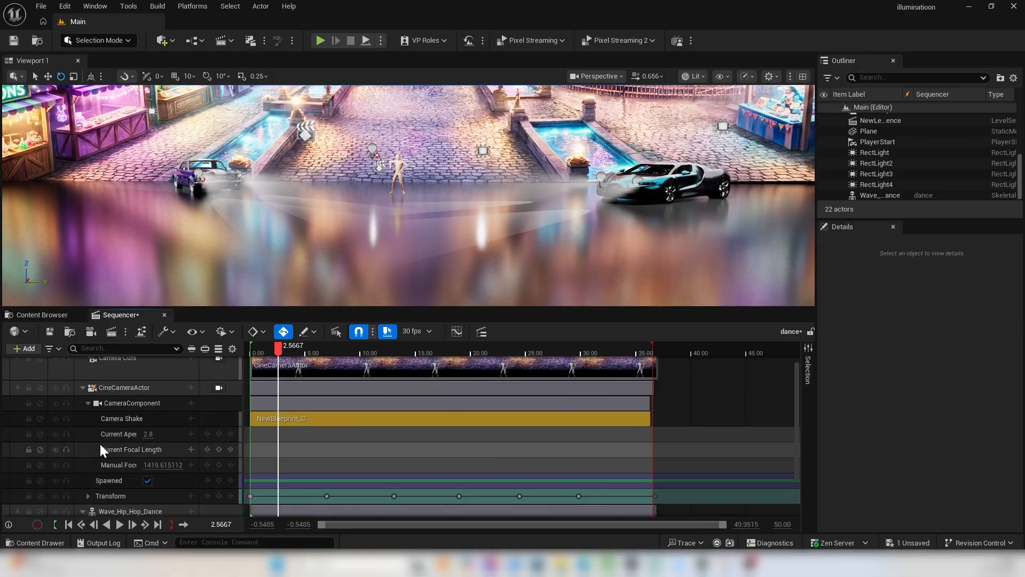
pyautogui.click(139, 389)
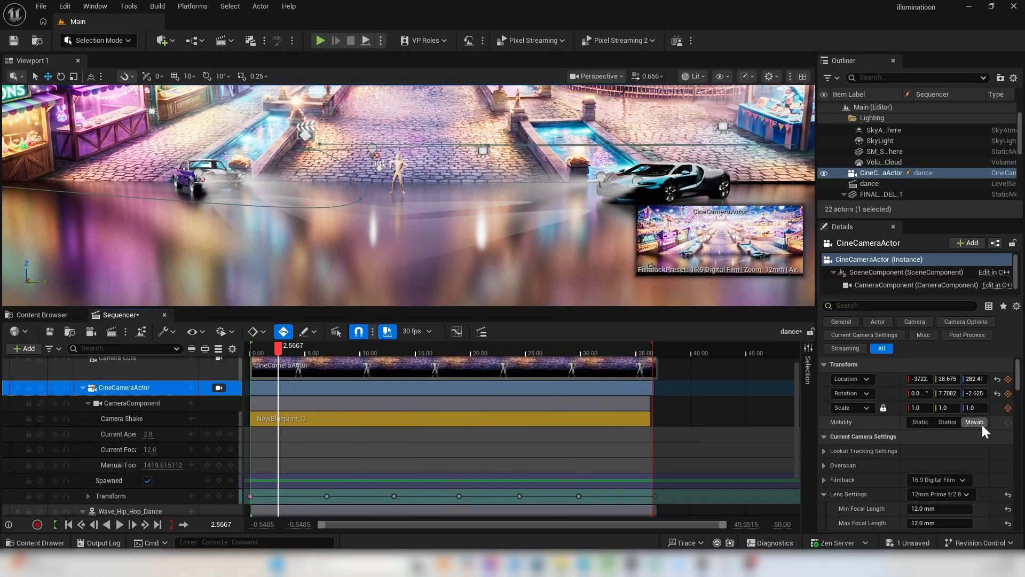
pyautogui.scroll(-3, 962, 486)
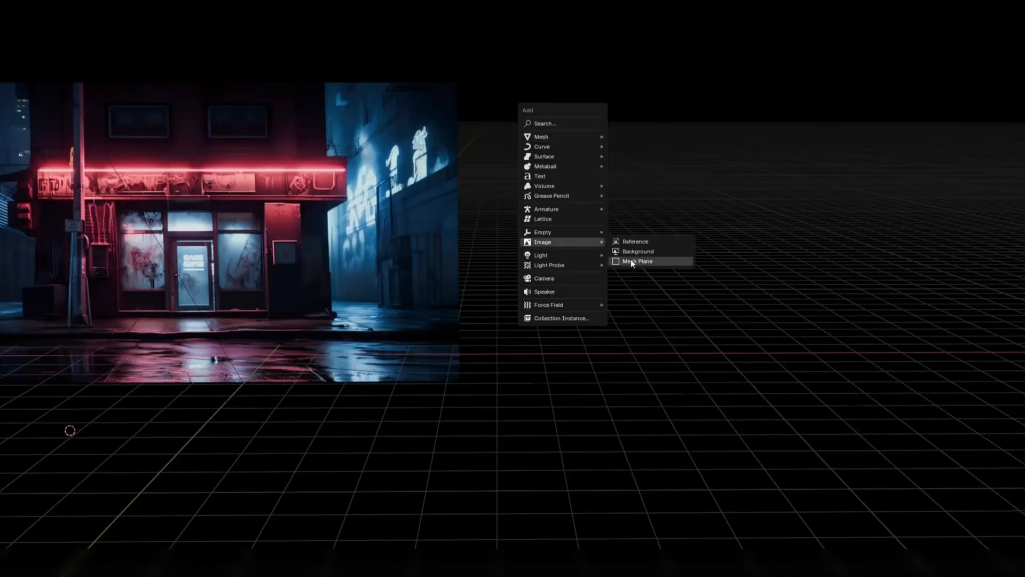
# Switch to Blender, add the Neon-City-12 image as a mesh plane, and wire the second Emission and Is Camera Ray into its material's Mix Shader.
pyautogui.click(631, 258)
pyautogui.click(743, 418)
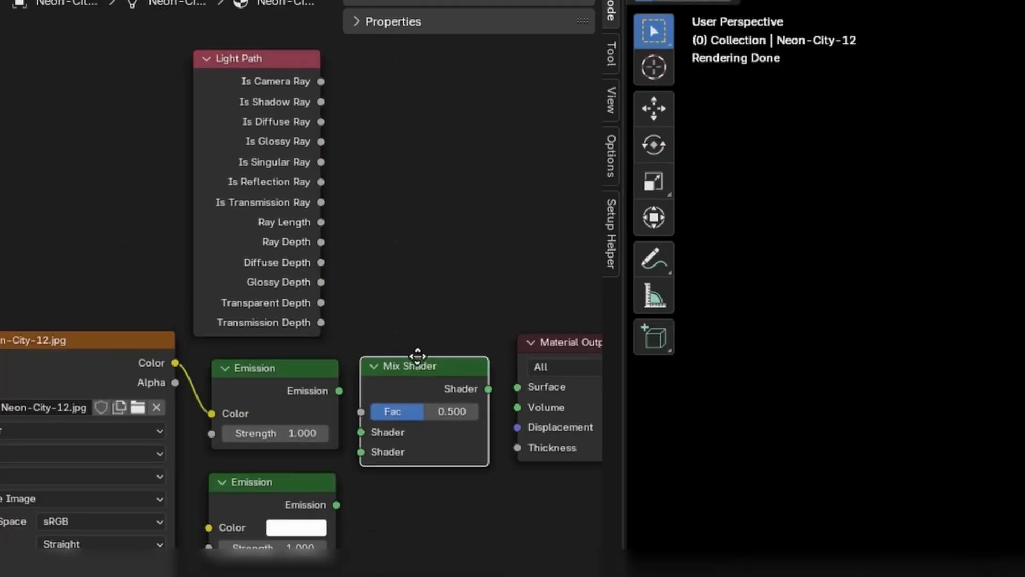
pyautogui.moveTo(336, 504); pyautogui.dragTo(382, 437)
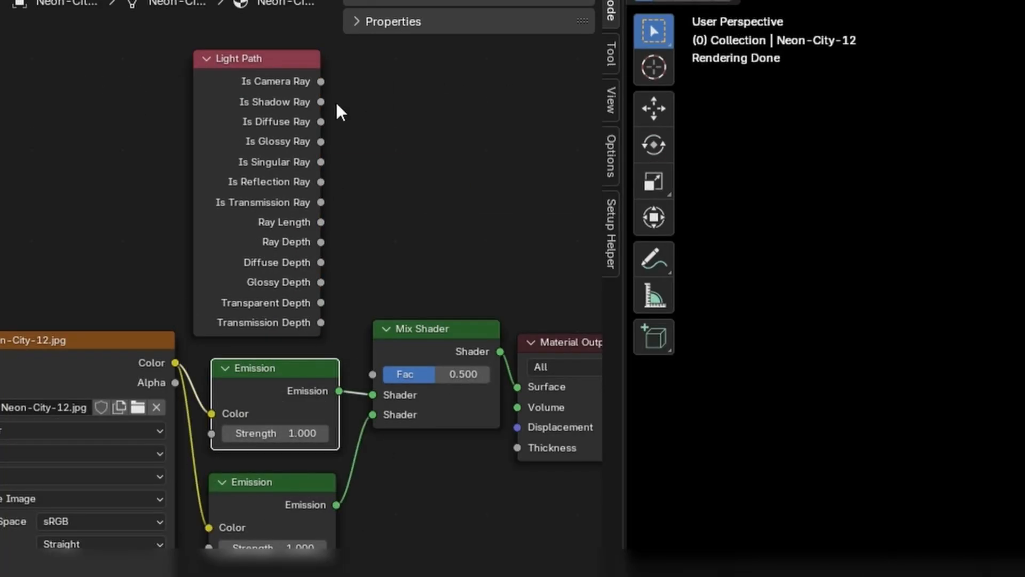
pyautogui.moveTo(320, 81); pyautogui.dragTo(372, 374)
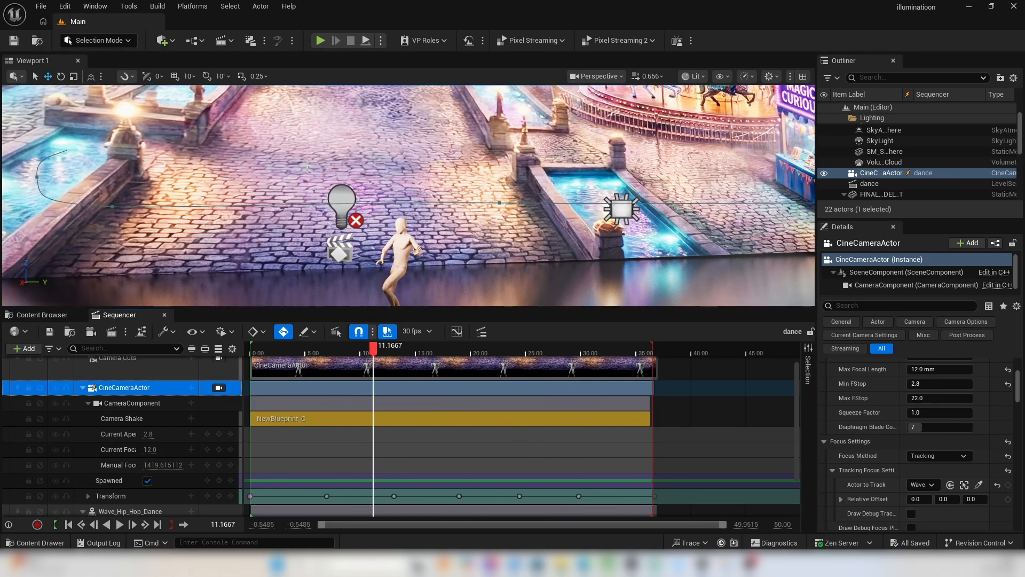
# Switch to Unreal Editor, locate the backdrop Plane's image_illumination material in the project content, and open it for editing.
pyautogui.click(42, 315)
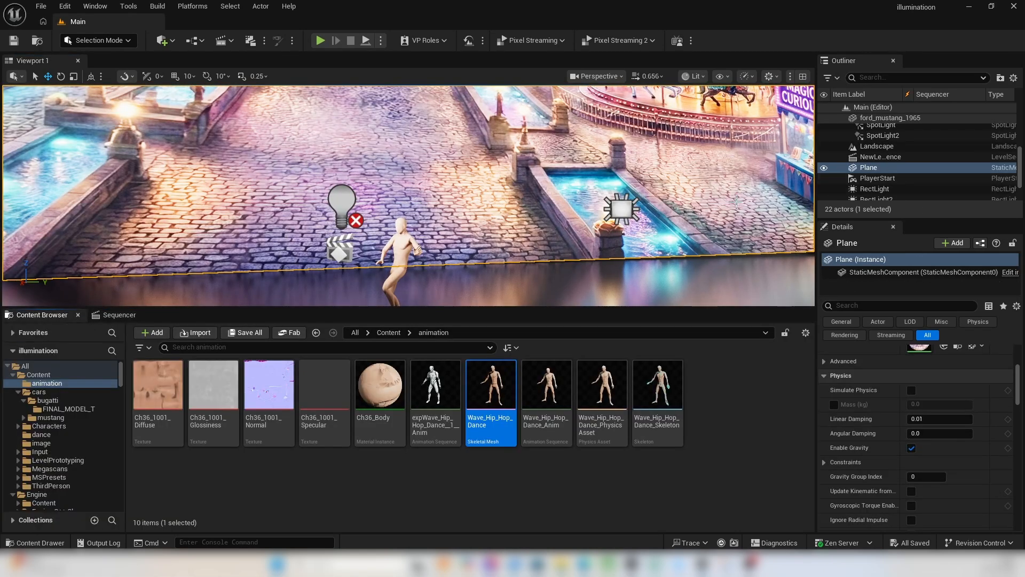
pyautogui.scroll(3, 895, 435)
pyautogui.click(957, 431)
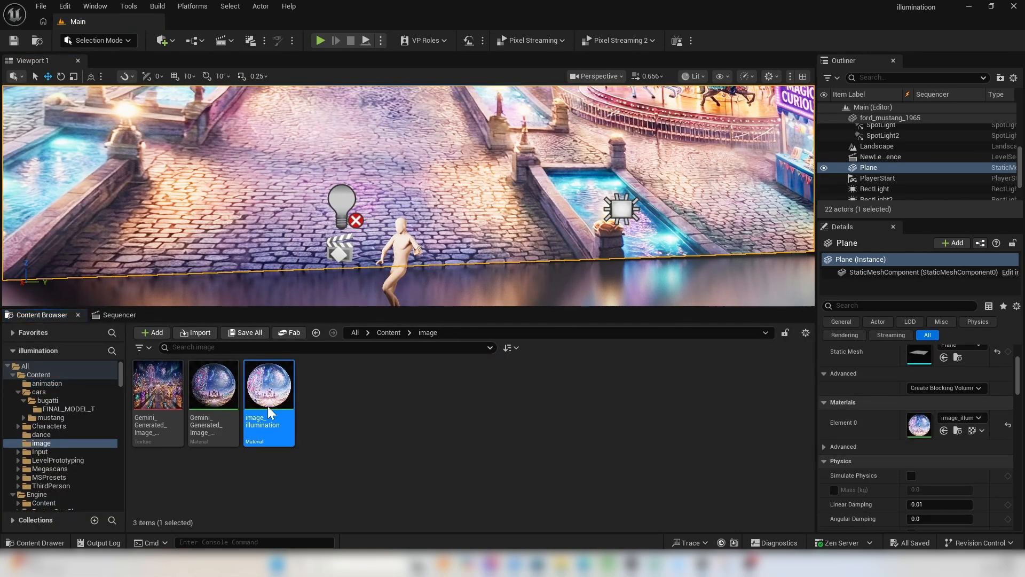
pyautogui.doubleClick(269, 386)
pyautogui.click(928, 141)
# Set the emmition parameter's default value to 2, then save and close the image_illumination material.
pyautogui.moveTo(539, 328); pyautogui.dragTo(719, 384, button='right')
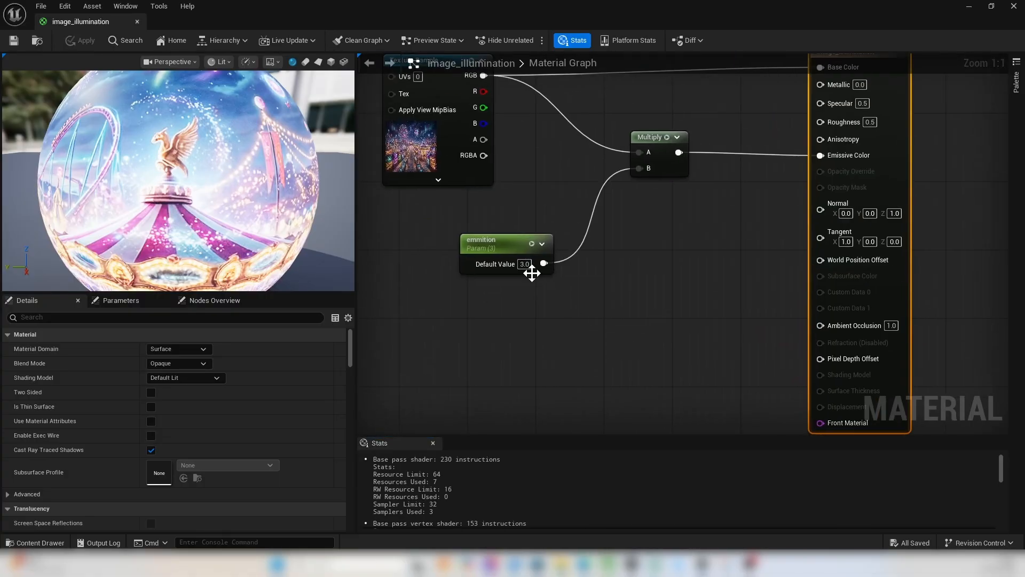
pyautogui.write('2')
pyautogui.press('Return')
pyautogui.hotkey('ctrl', 's')
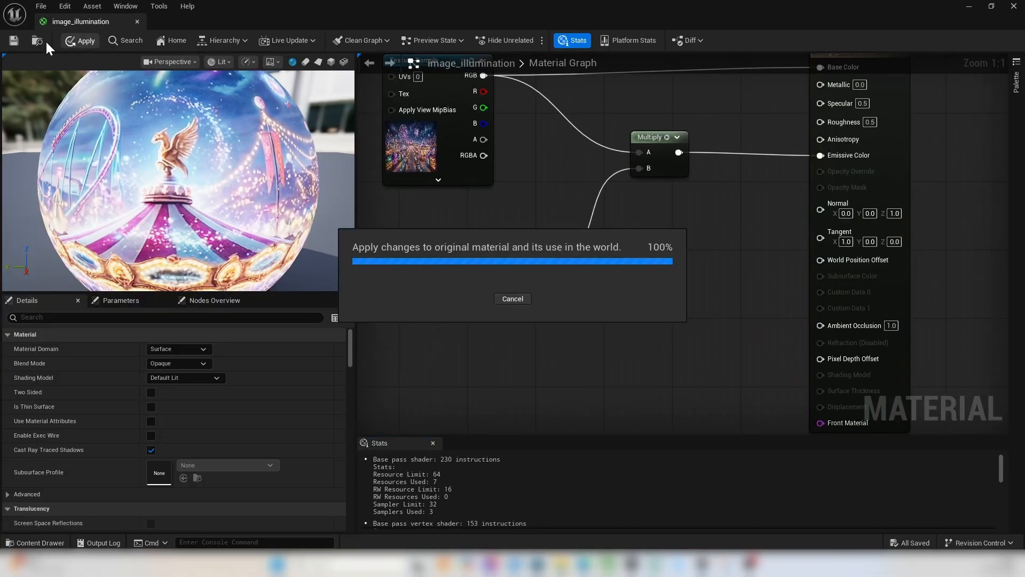
pyautogui.click(1014, 6)
# View the start of the dance sequence through the CineCameraActor and render the dance job locally with Movie Render Queue.
pyautogui.click(120, 314)
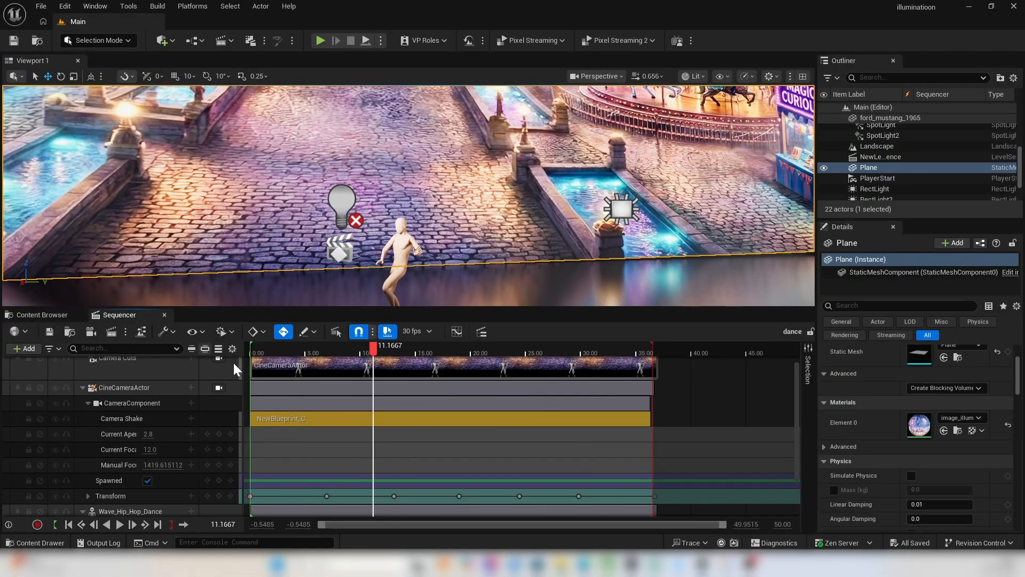
pyautogui.click(219, 387)
pyautogui.moveTo(257, 345)
pyautogui.mouseDown()
pyautogui.moveTo(310, 345)
pyautogui.moveTo(289, 348)
pyautogui.moveTo(321, 362)
pyautogui.moveTo(254, 353)
pyautogui.mouseUp()
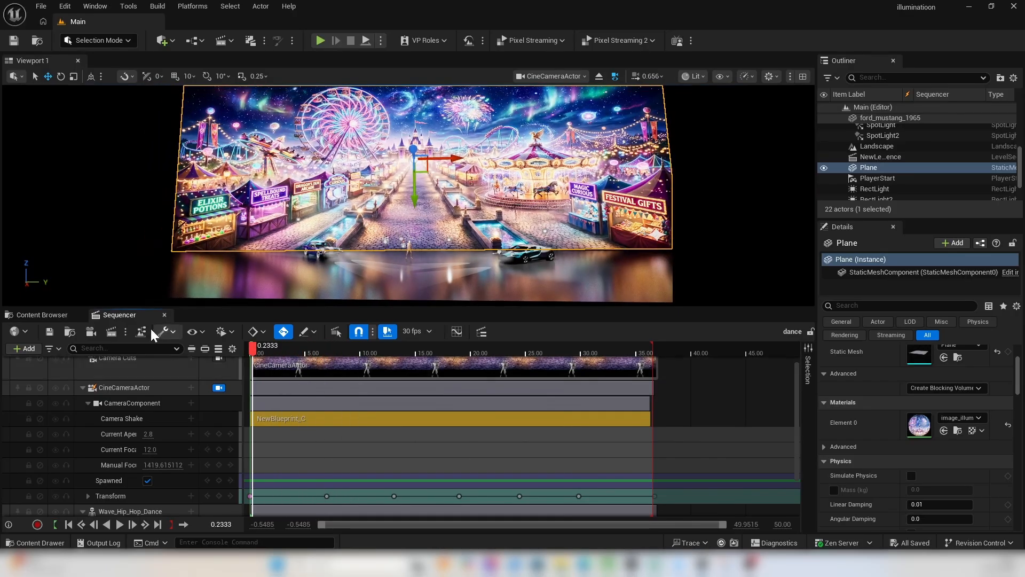
pyautogui.click(111, 331)
pyautogui.click(550, 429)
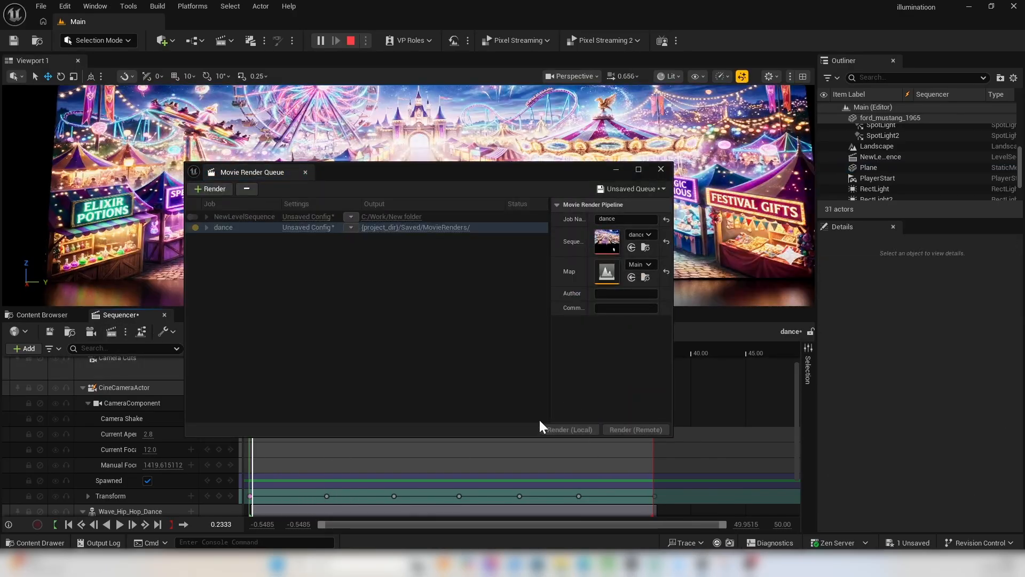